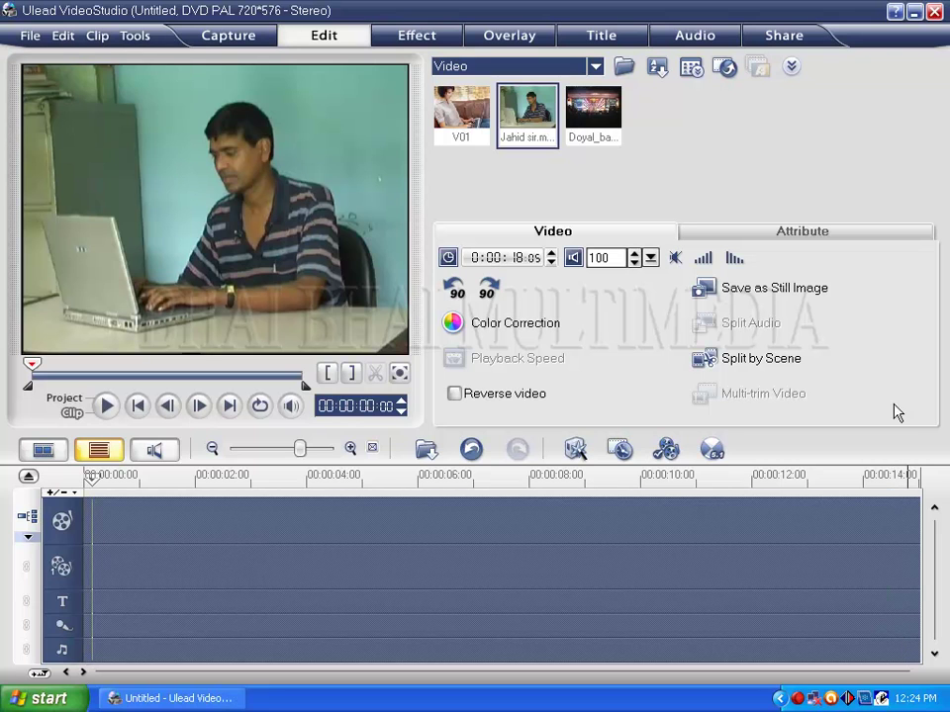
{"action": "left_click_drag", "start_coordinate": [532, 123], "coordinate": [135, 522]}
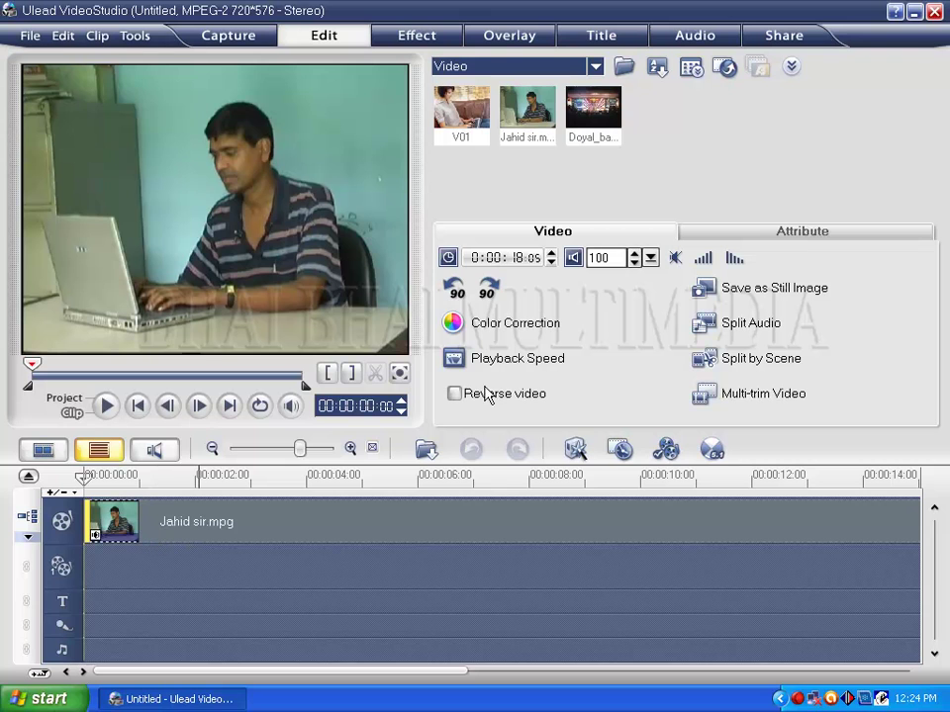
{"action": "left_click", "coordinate": [594, 66]}
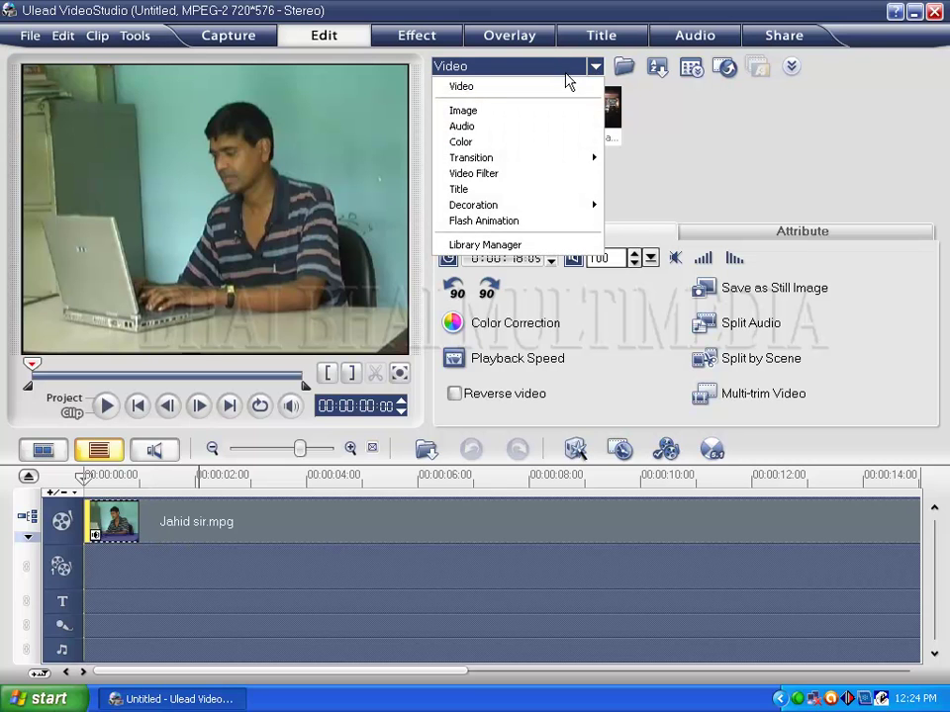
{"action": "left_click", "coordinate": [460, 105]}
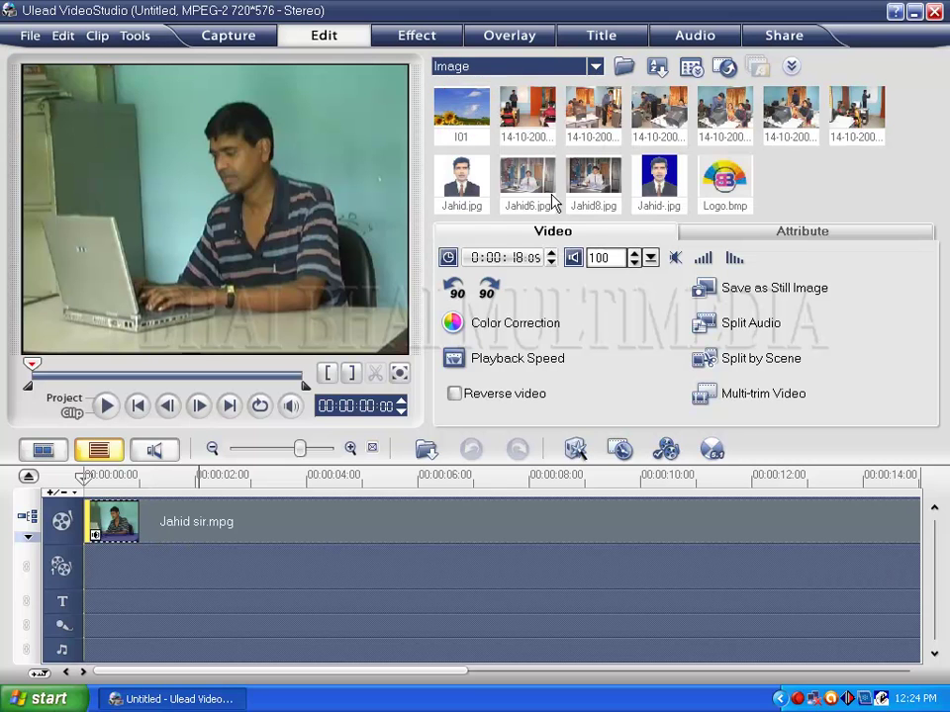
{"action": "left_click", "coordinate": [594, 109]}
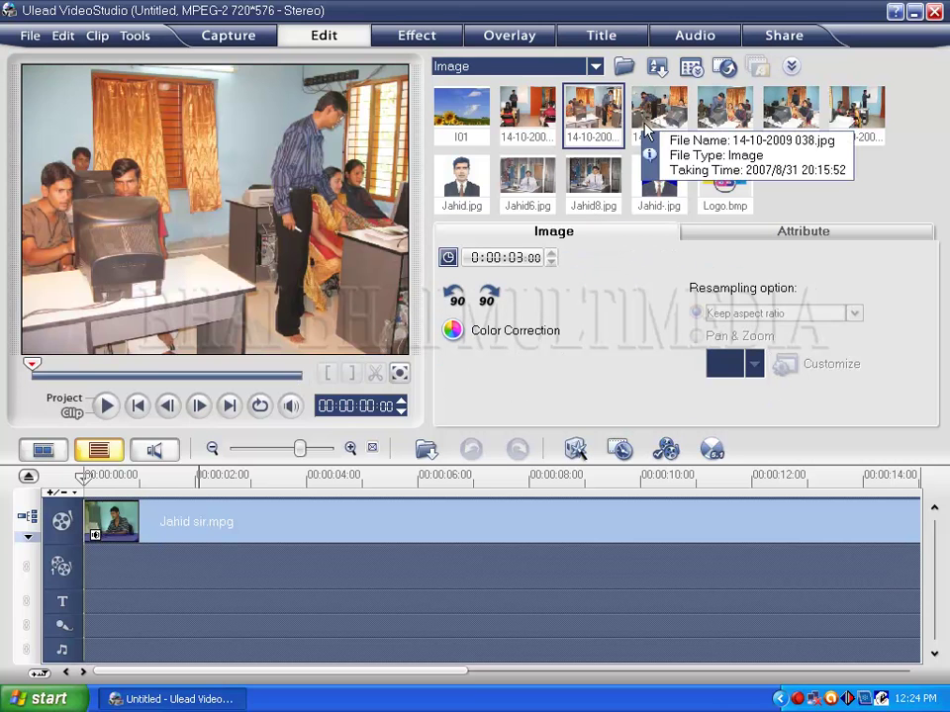
{"action": "left_click", "coordinate": [648, 114]}
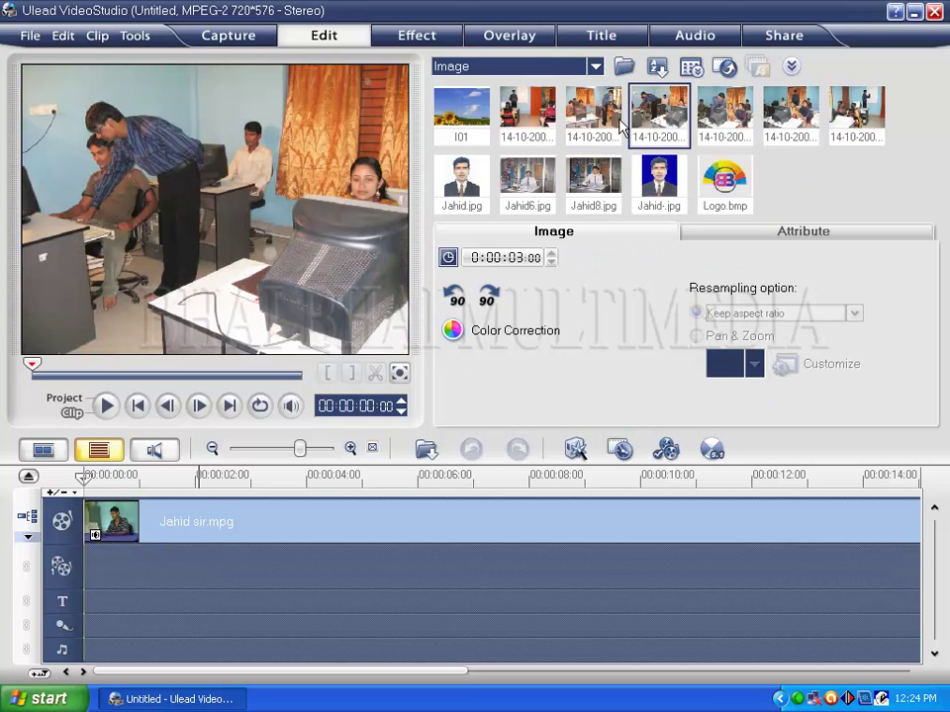
{"action": "left_click", "coordinate": [715, 114]}
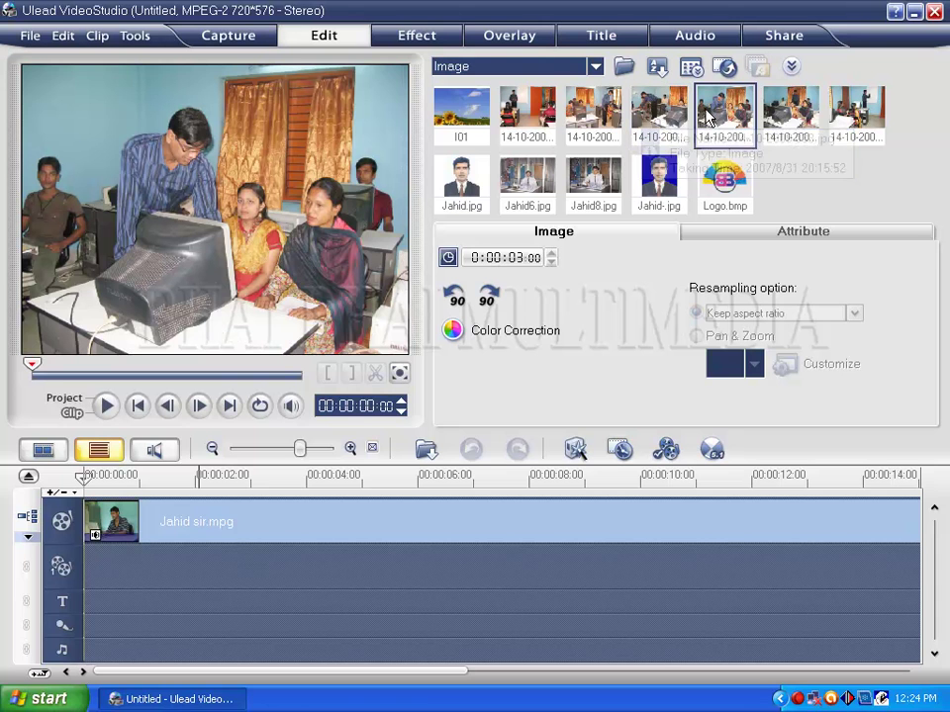
{"action": "left_click_drag", "start_coordinate": [864, 117], "coordinate": [91, 572]}
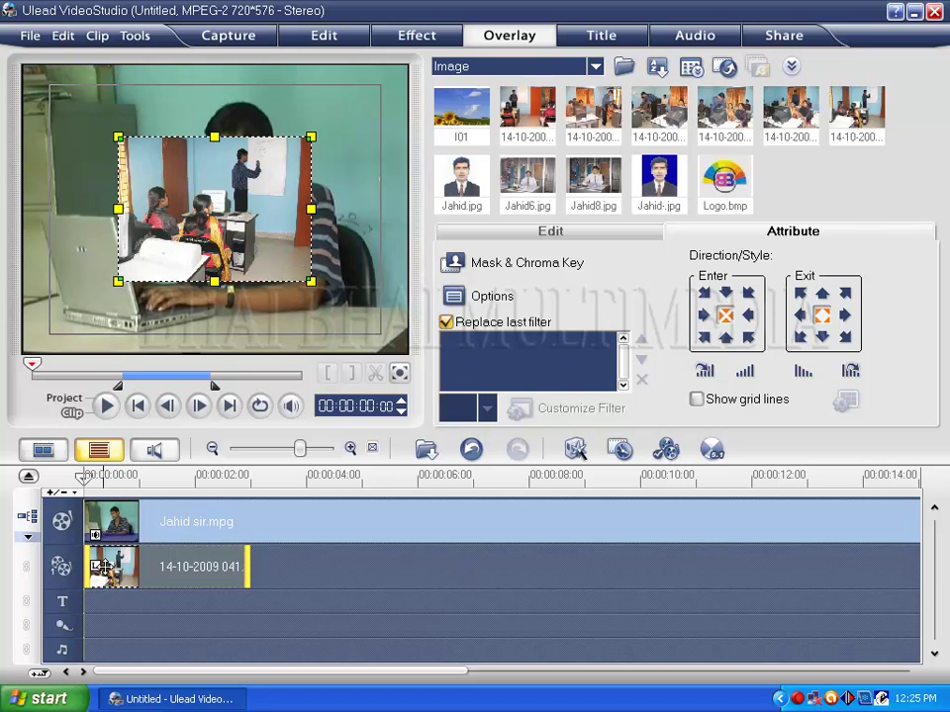
- Nudge the overlay image slightly upward within the preview frame, keeping it roughly centred horizontally
{"action": "mouse_move", "coordinate": [202, 197]}
{"action": "left_mouse_down"}
{"action": "mouse_move", "coordinate": [196, 189]}
{"action": "mouse_move", "coordinate": [209, 197]}
{"action": "left_mouse_up"}
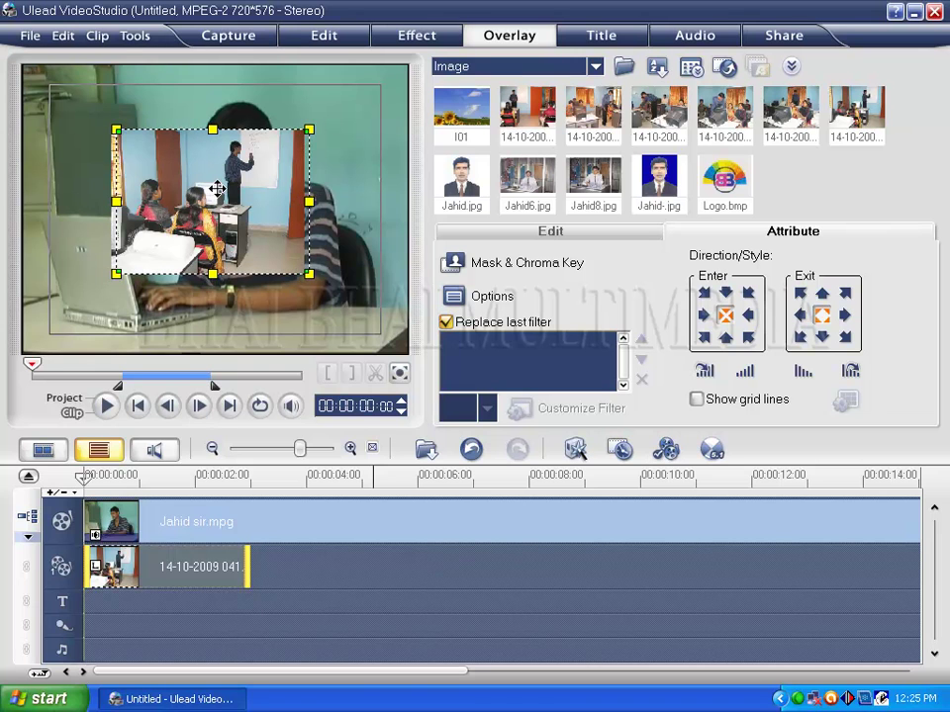
{"action": "left_click_drag", "start_coordinate": [158, 139], "coordinate": [164, 139]}
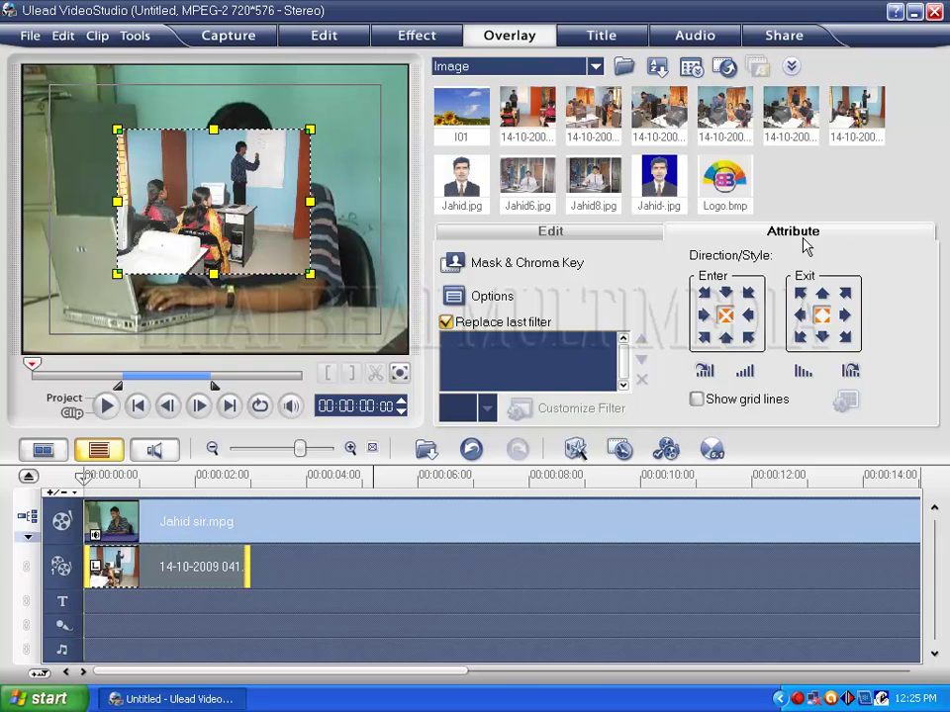
- Try the rotation motion effect for the overlay image's entrance and scrub the project back to the start
{"action": "left_click", "coordinate": [704, 372]}
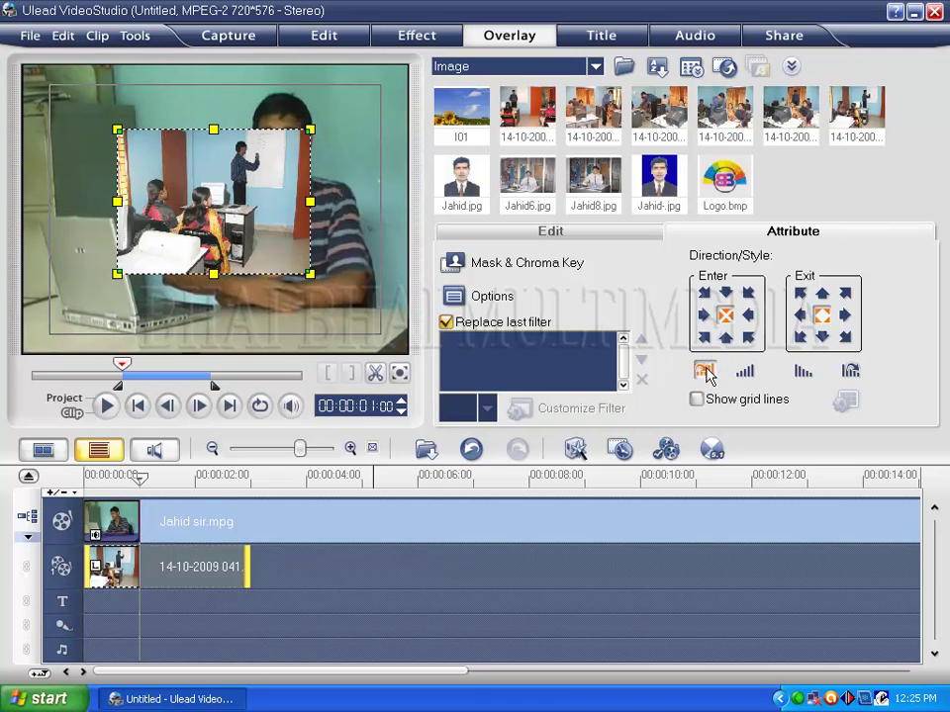
{"action": "left_click_drag", "start_coordinate": [158, 477], "coordinate": [85, 478]}
{"action": "left_click", "coordinate": [86, 476]}
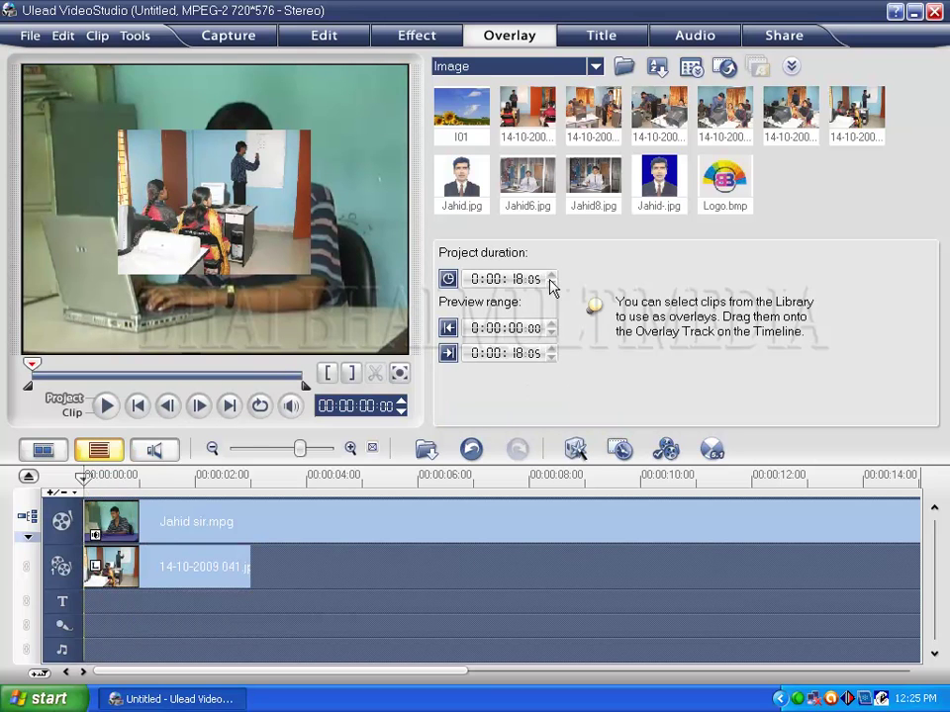
- Try the fade-in and fade-out motion effects on the overlay image, and turn both off again
{"action": "left_click", "coordinate": [154, 569]}
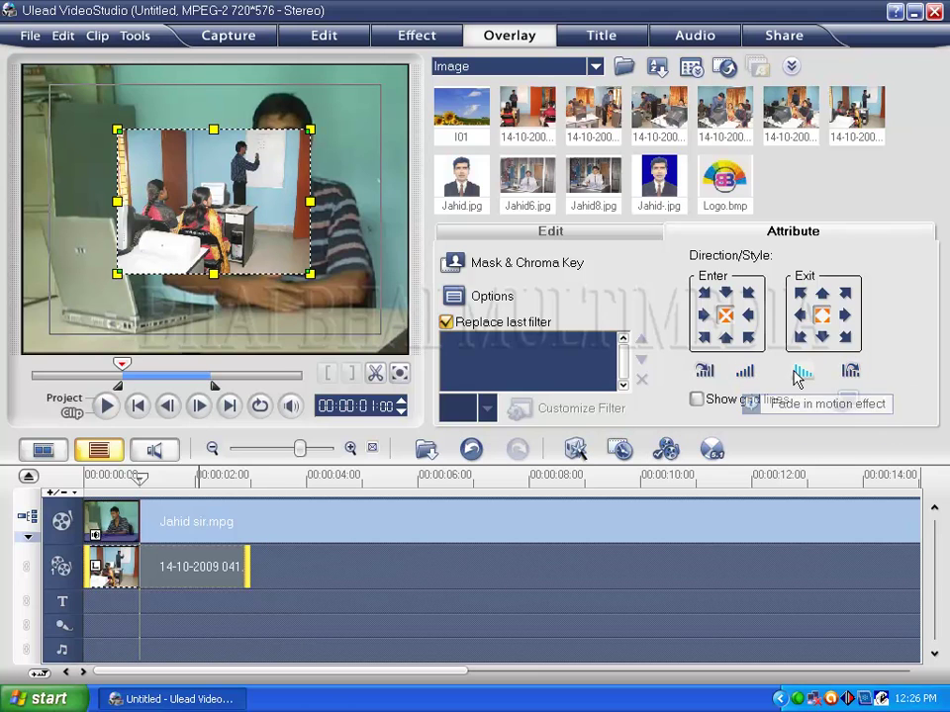
{"action": "left_click", "coordinate": [745, 374]}
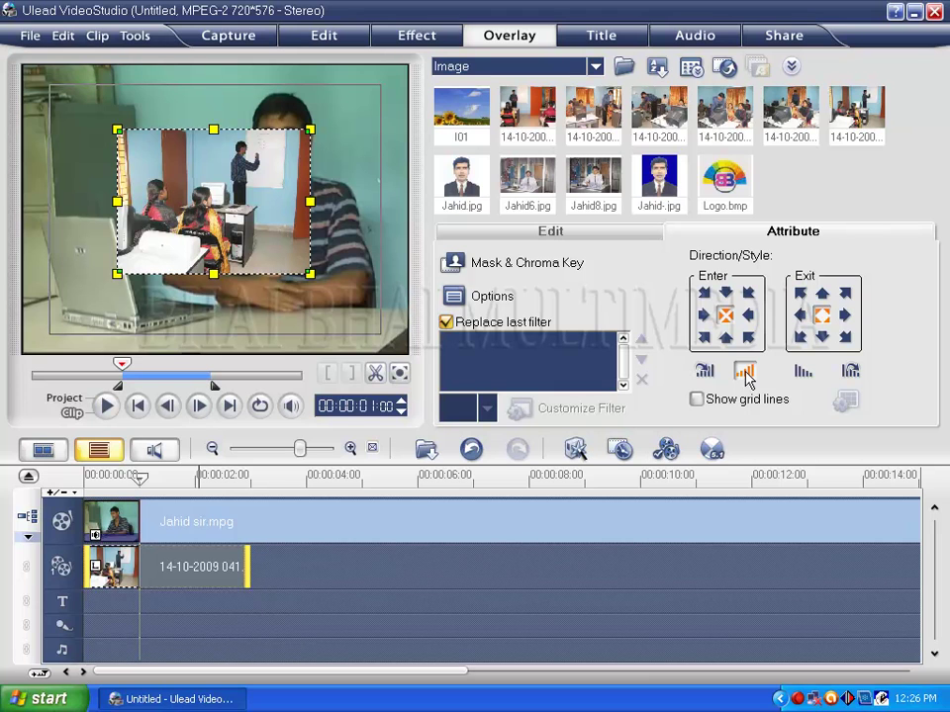
{"action": "left_click", "coordinate": [801, 373]}
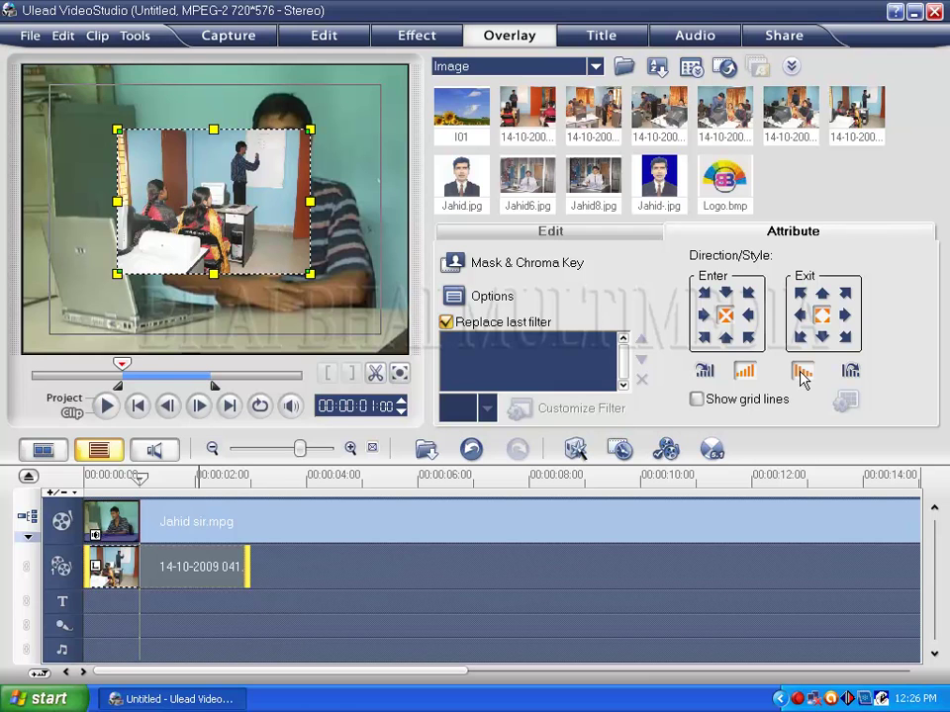
{"action": "left_click", "coordinate": [801, 376]}
{"action": "left_click", "coordinate": [742, 370]}
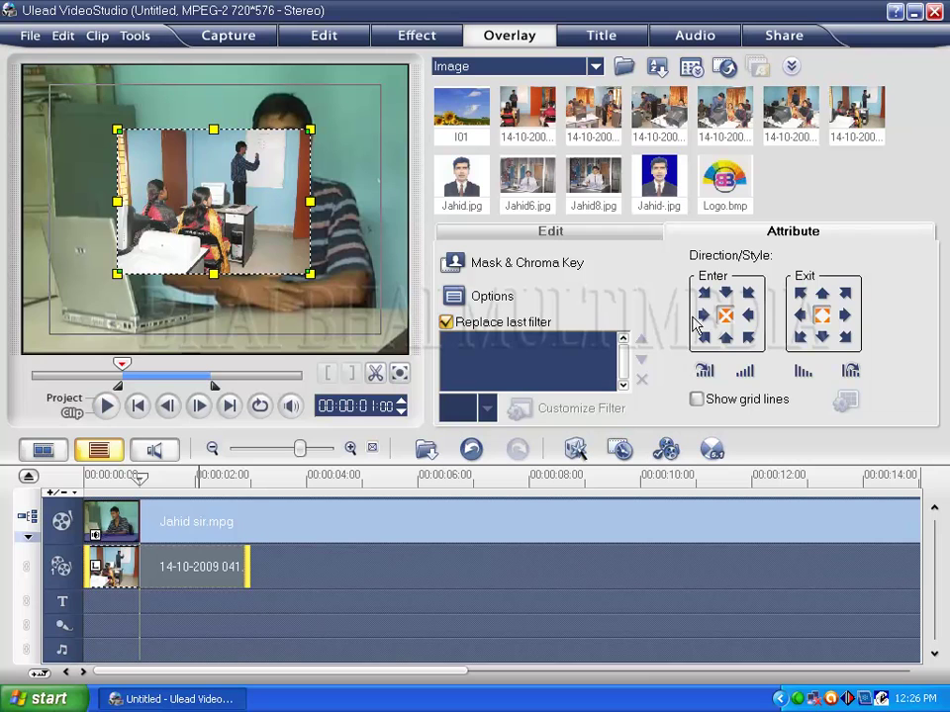
- Make the overlay image enter from the right and exit to the left, and play the project from the start
{"action": "left_click", "coordinate": [749, 319]}
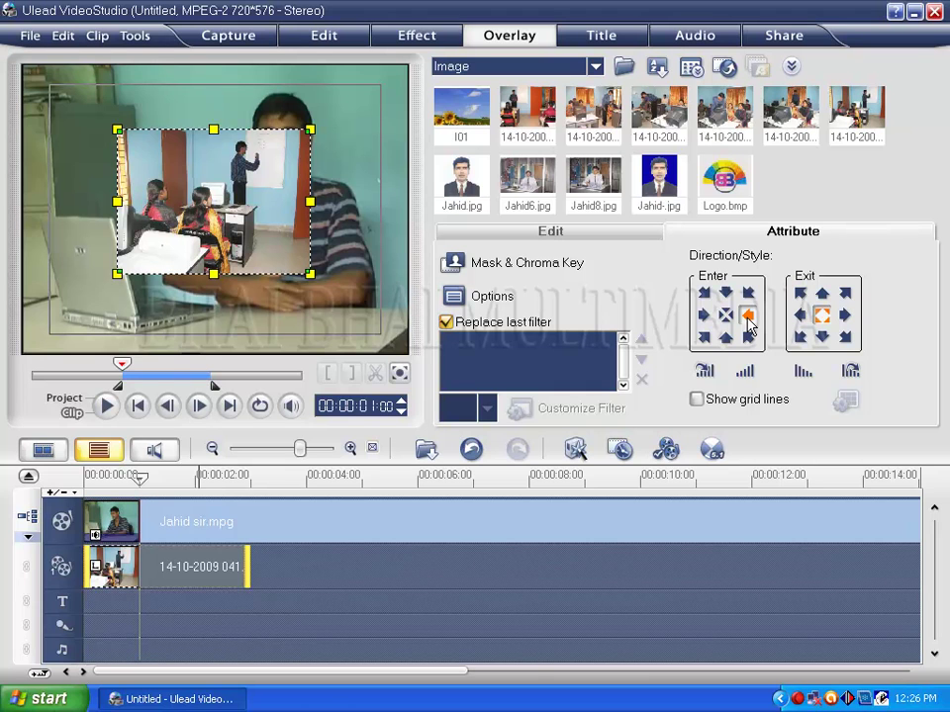
{"action": "left_click", "coordinate": [799, 317]}
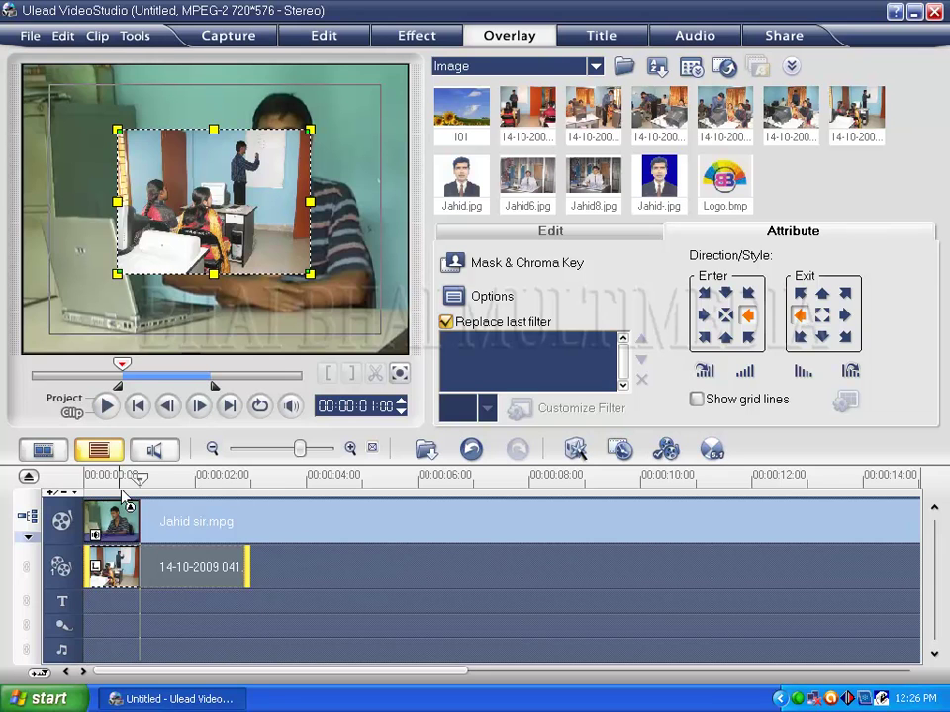
{"action": "left_click", "coordinate": [63, 398]}
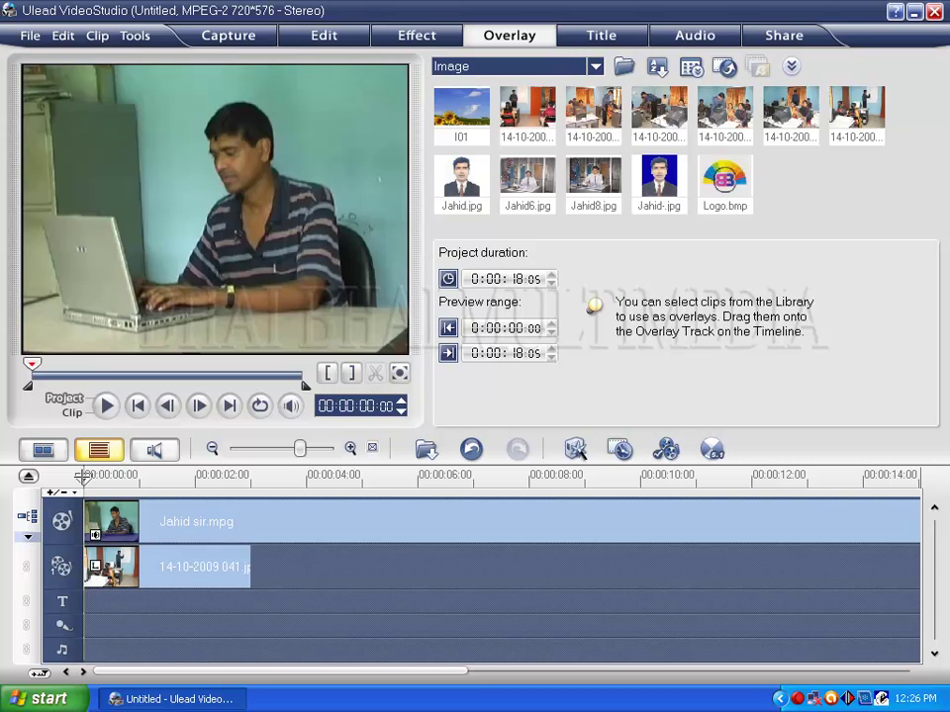
{"action": "left_click", "coordinate": [106, 405]}
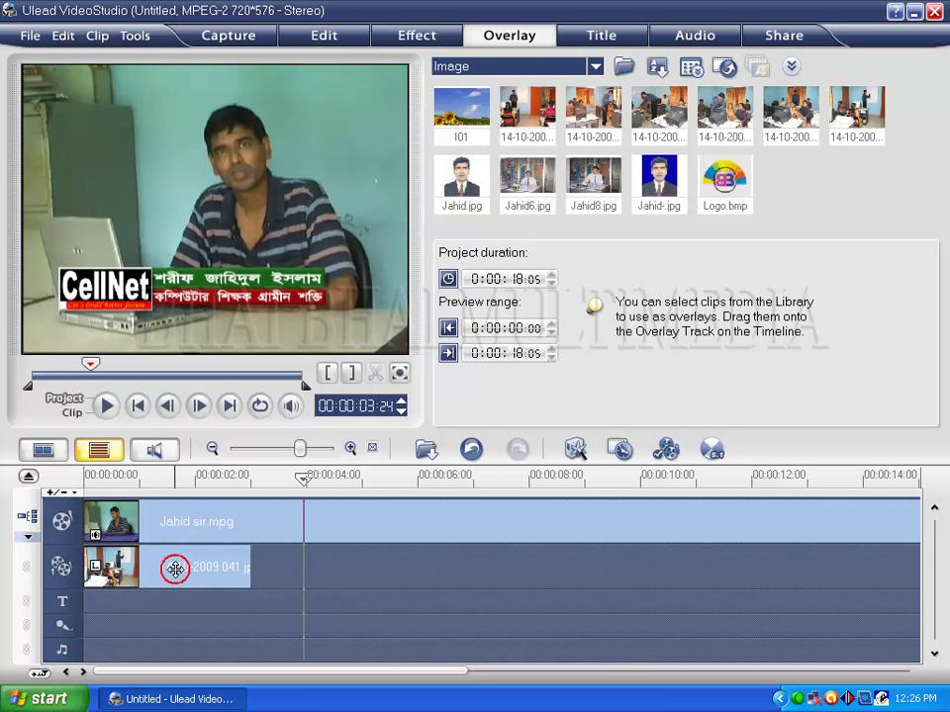
- Enlarge the overlay image by stretching it to the right, downward and slightly upward in the preview
{"action": "left_click", "coordinate": [174, 568]}
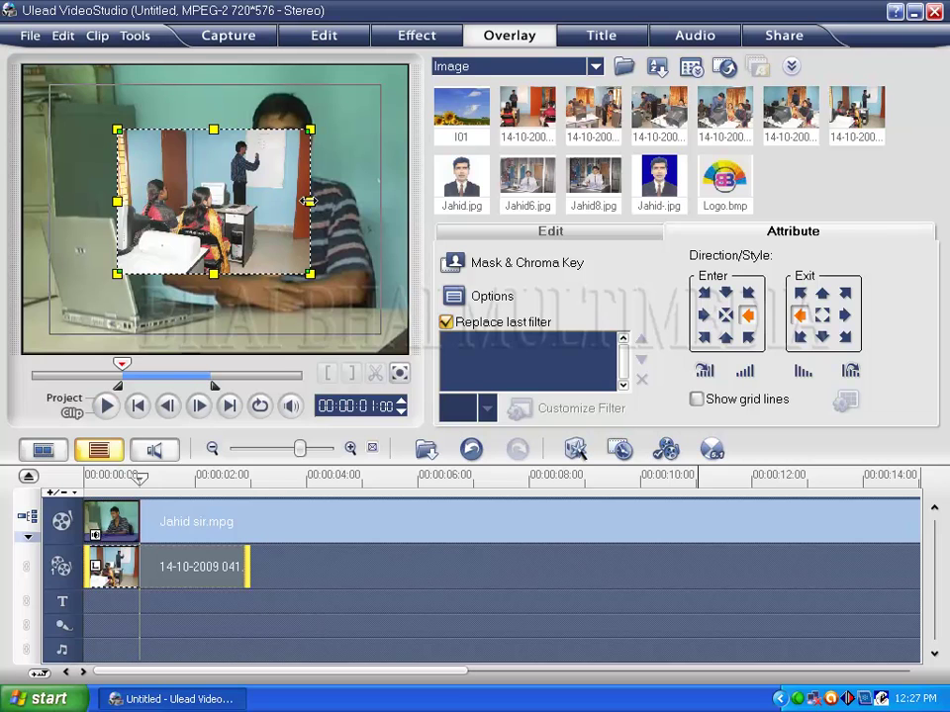
{"action": "left_click_drag", "start_coordinate": [309, 201], "coordinate": [338, 201]}
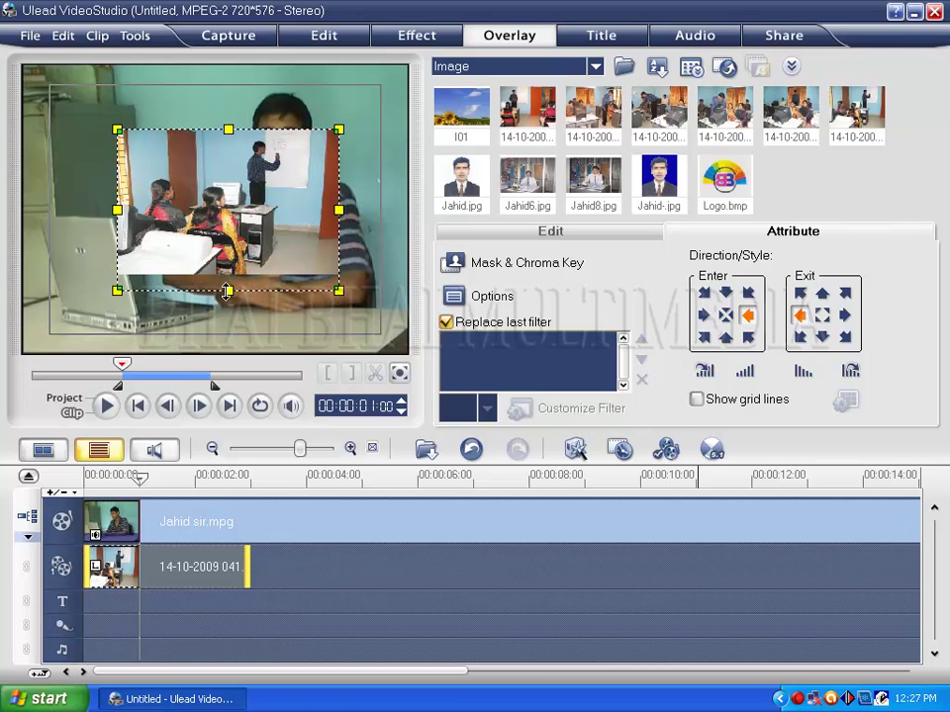
{"action": "left_click_drag", "start_coordinate": [228, 274], "coordinate": [229, 291]}
{"action": "left_click_drag", "start_coordinate": [228, 129], "coordinate": [229, 116]}
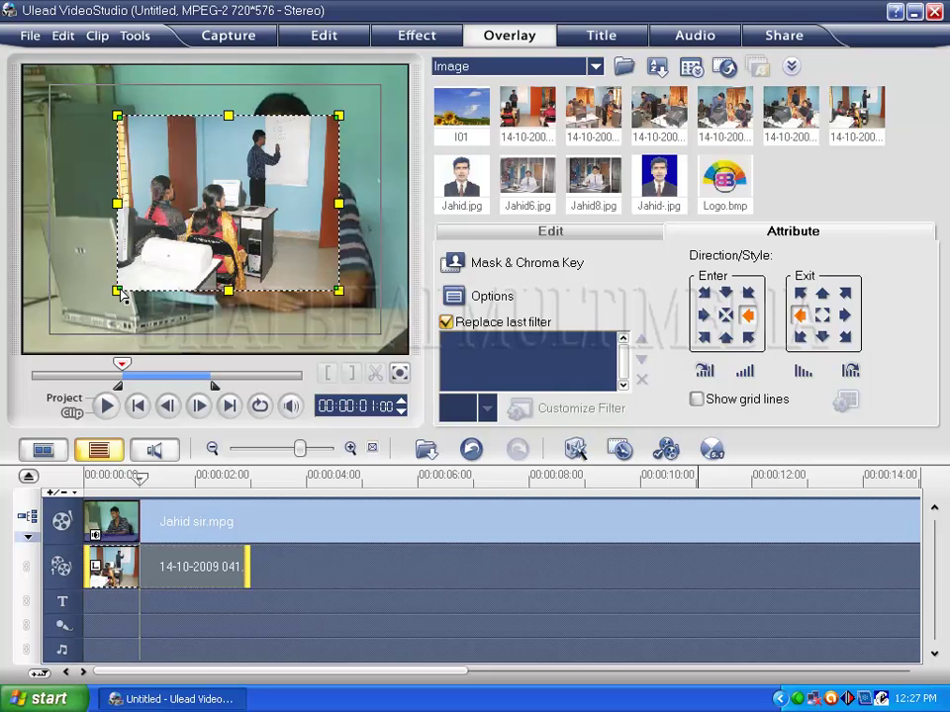
- Distort the overlay image by moving its lower-left corner up and inward and its lower-right corner down and inward, and scrub through the result
{"action": "left_click_drag", "start_coordinate": [121, 293], "coordinate": [166, 250]}
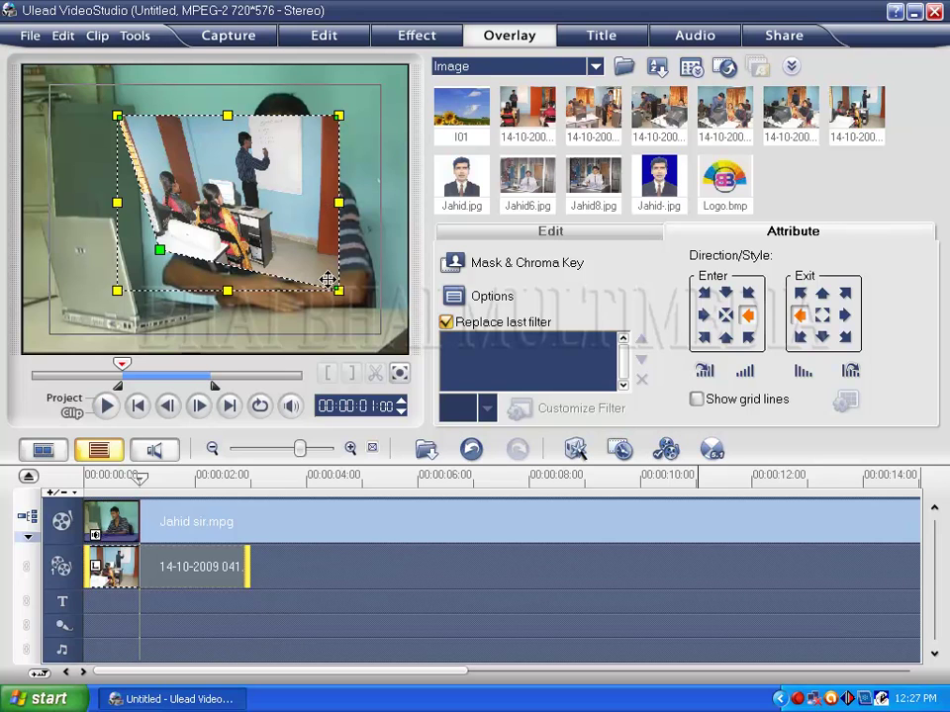
{"action": "left_click_drag", "start_coordinate": [341, 294], "coordinate": [305, 314]}
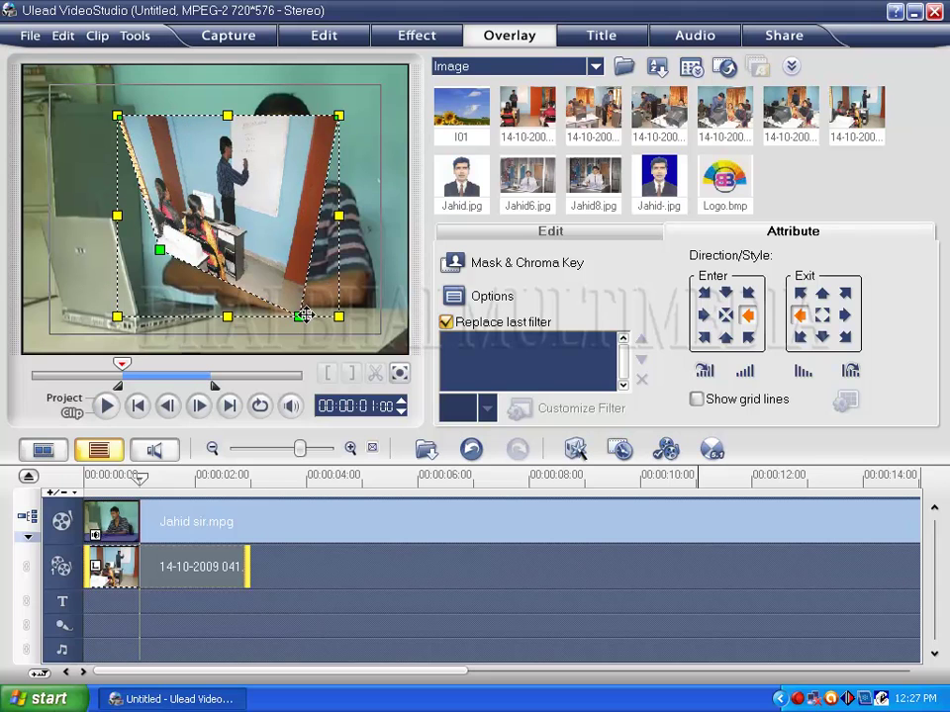
{"action": "left_click", "coordinate": [182, 476]}
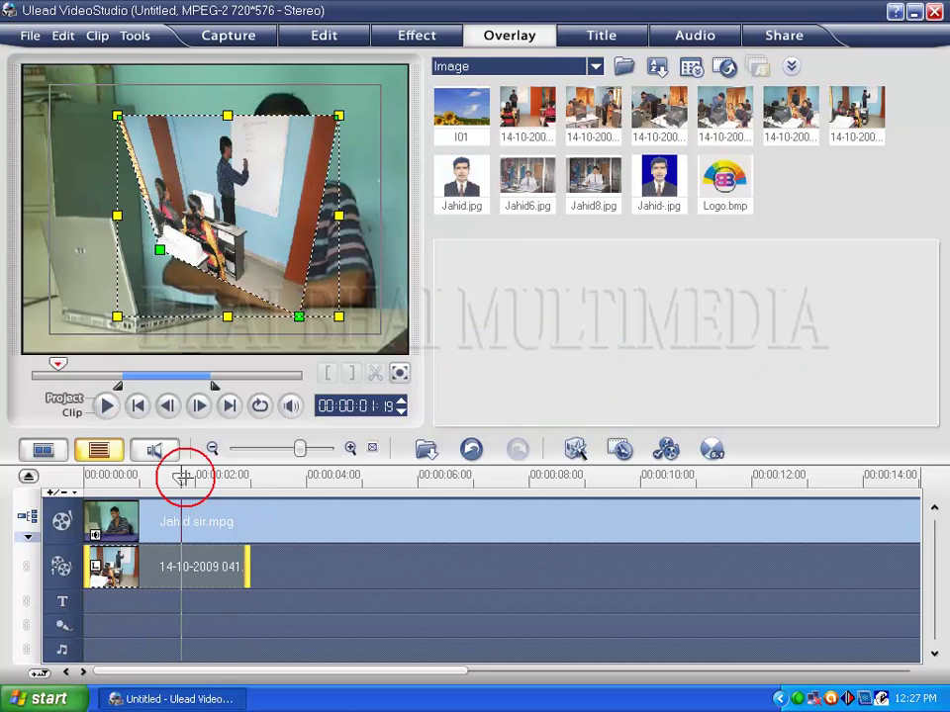
{"action": "left_click_drag", "start_coordinate": [58, 364], "coordinate": [39, 364]}
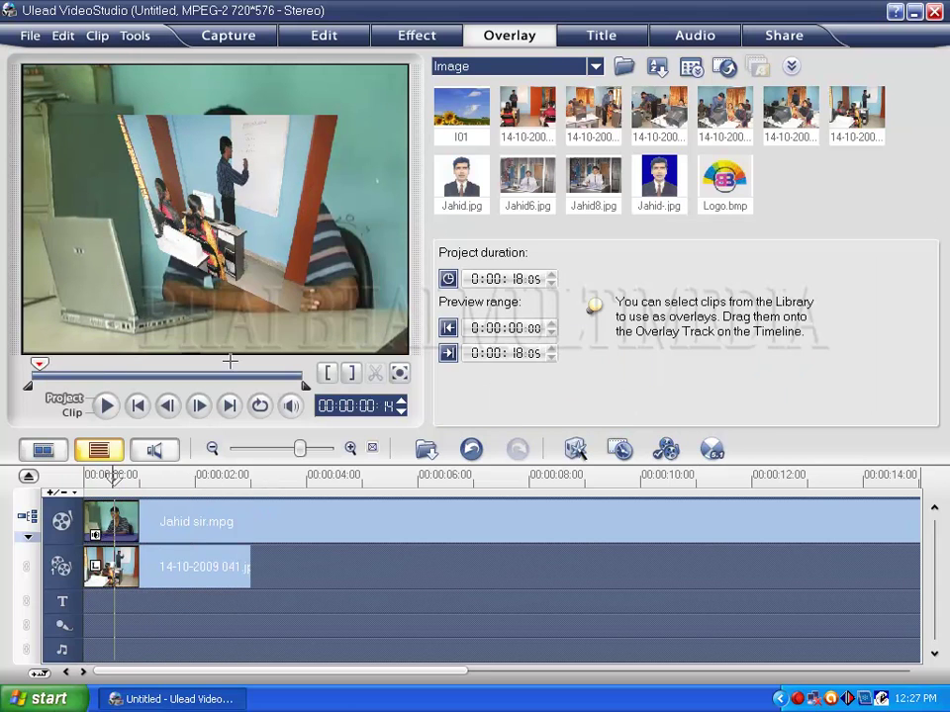
{"action": "left_click", "coordinate": [146, 477]}
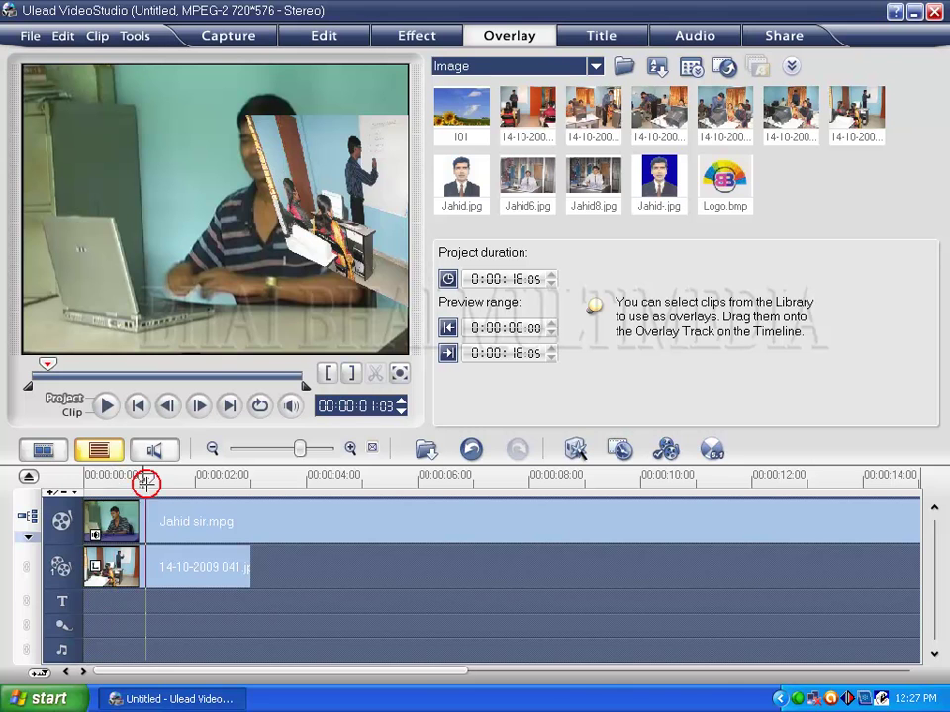
- Open the overlay image's Mask & Chroma Key options, try a transparency of 63, and reset it to 0
{"action": "left_click", "coordinate": [165, 576]}
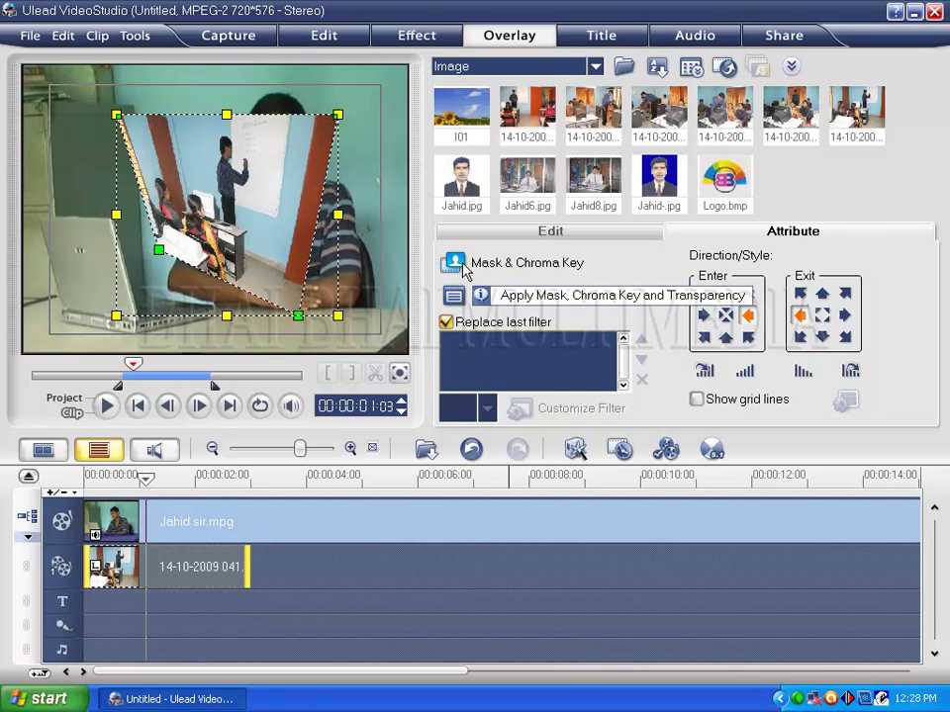
{"action": "left_click", "coordinate": [457, 265]}
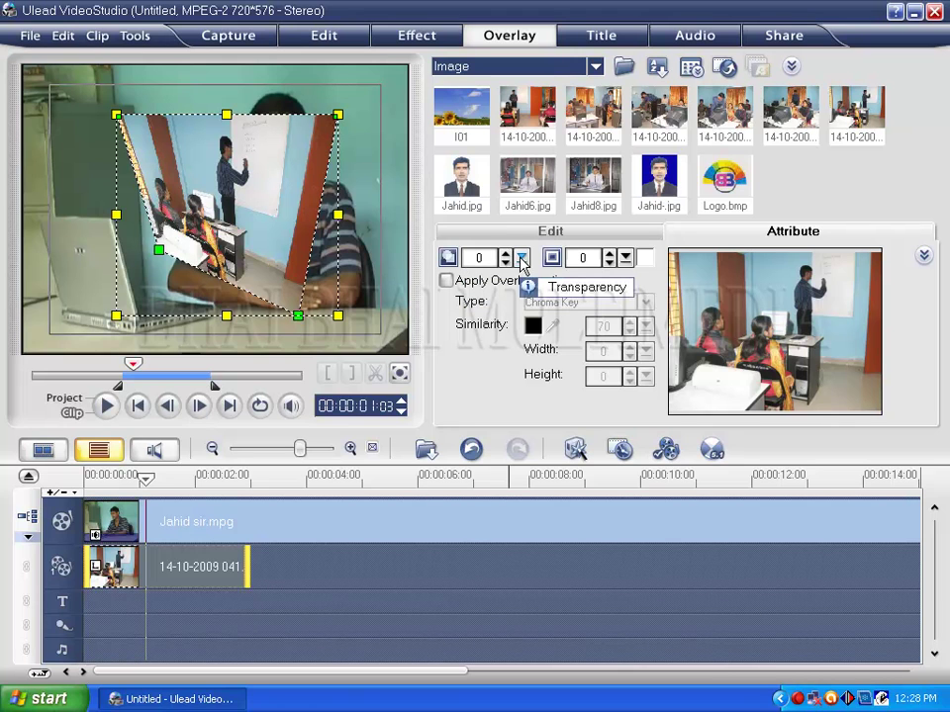
{"action": "left_click_drag", "start_coordinate": [521, 259], "coordinate": [582, 287]}
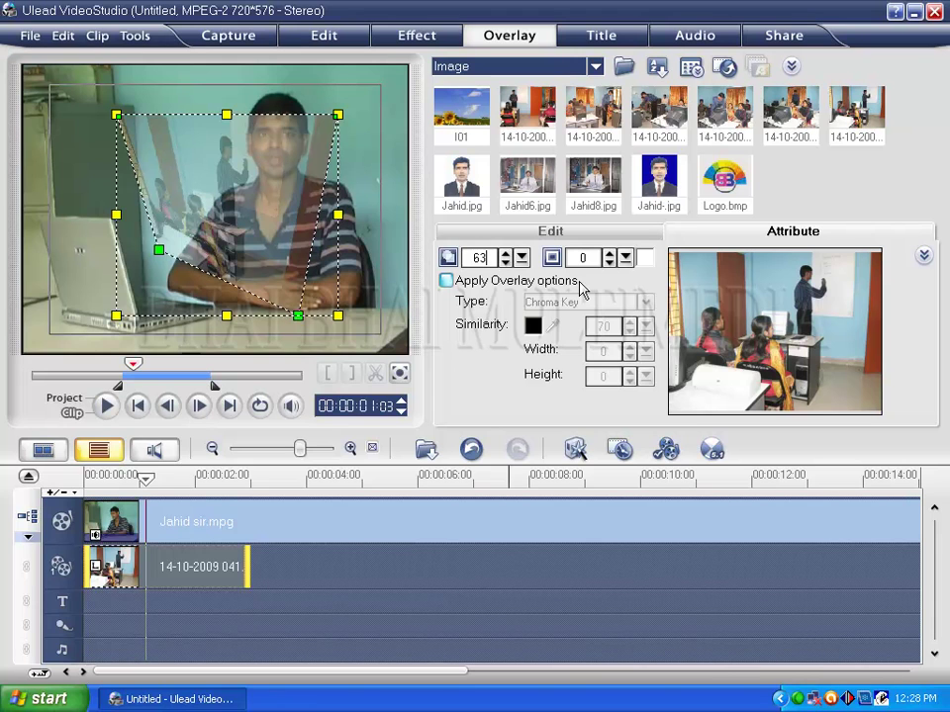
{"action": "left_click", "coordinate": [521, 259]}
{"action": "left_click_drag", "start_coordinate": [521, 259], "coordinate": [460, 275]}
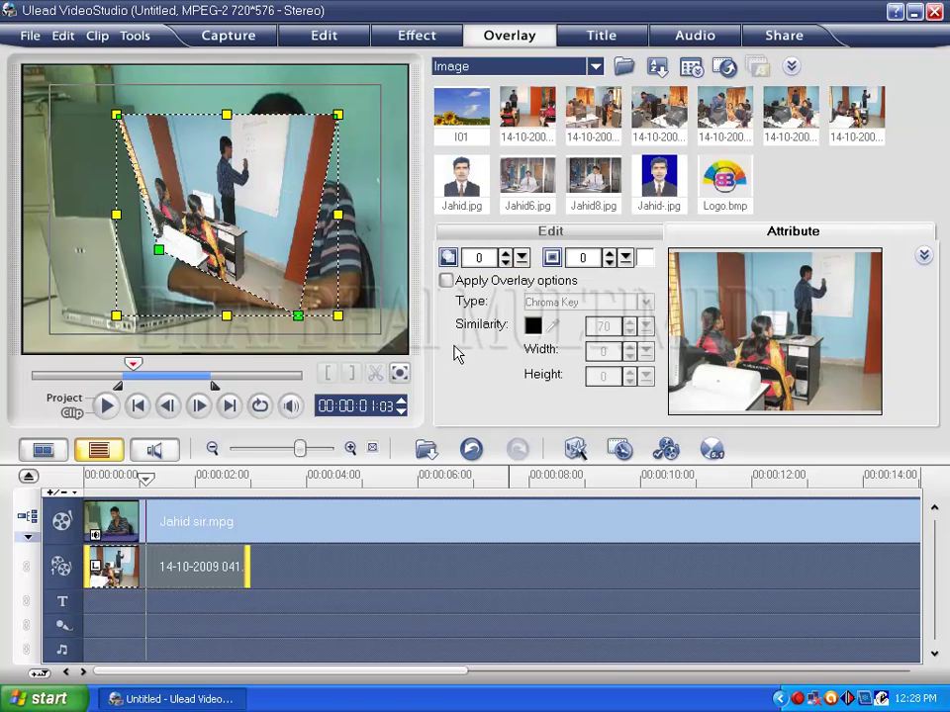
- Give the overlay image a blue border with a width of 2
{"action": "left_click", "coordinate": [645, 259]}
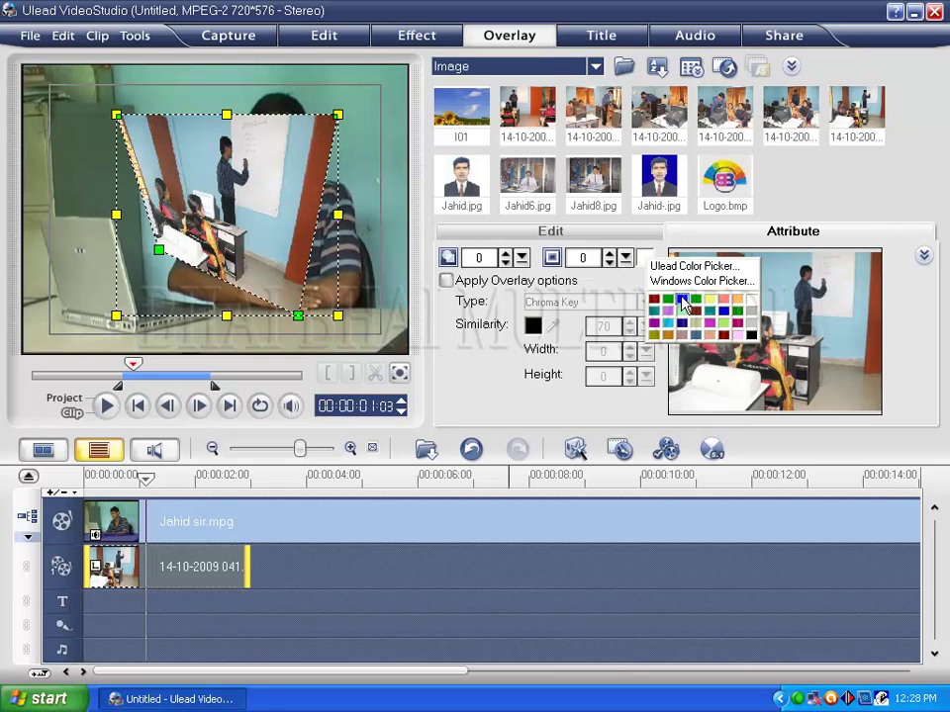
{"action": "left_click", "coordinate": [682, 299]}
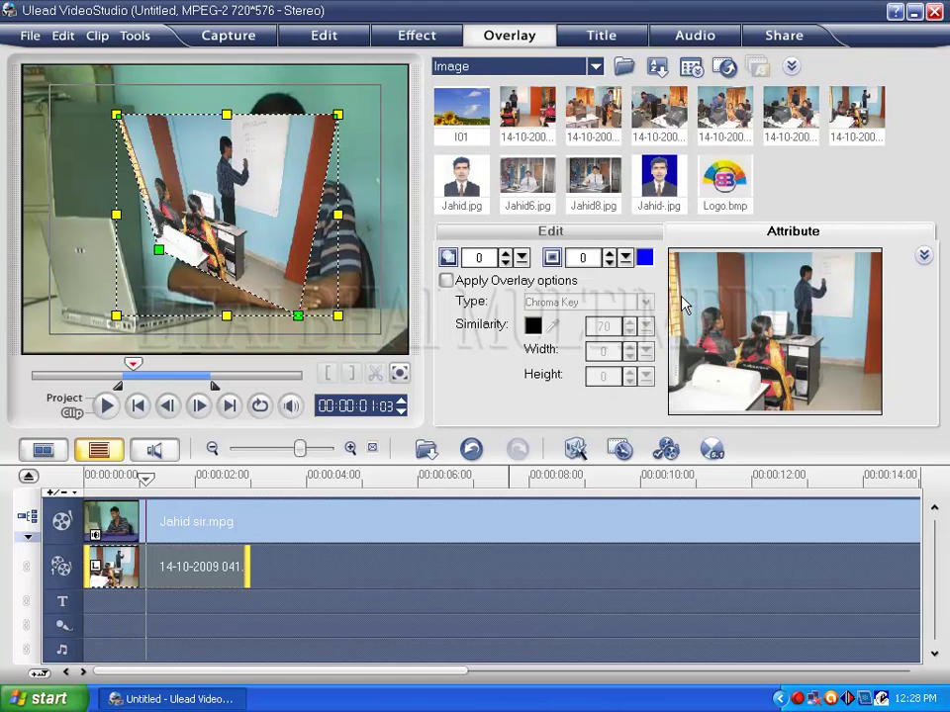
{"action": "type", "text": "1"}
{"action": "key", "text": "Up"}
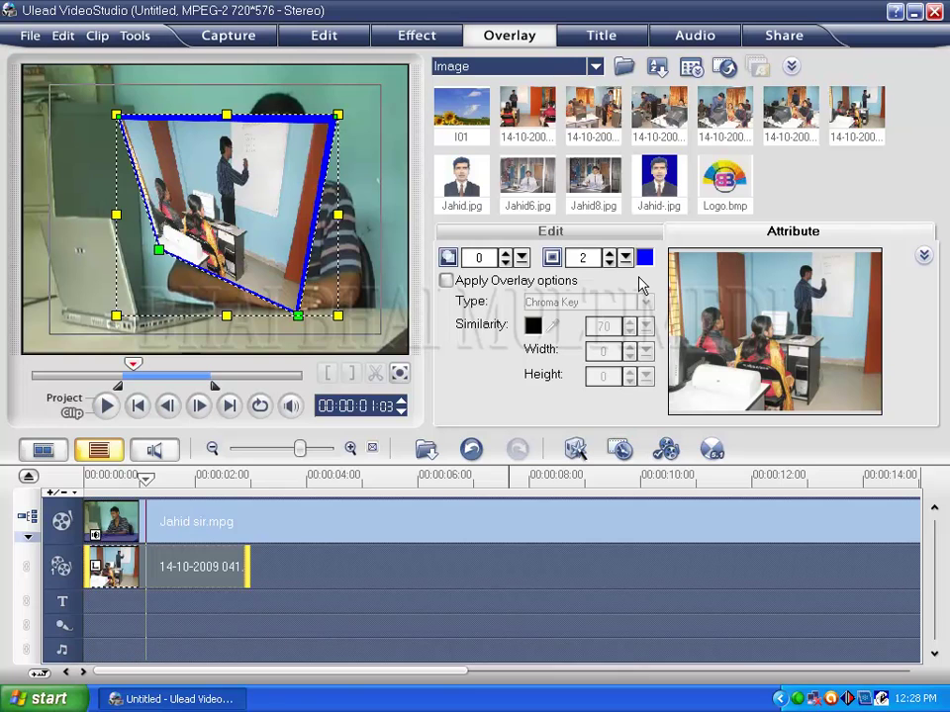
- Apply a Chroma Key to the overlay image with a similarity of 0 and sample the light blue classroom wall as the key colour
{"action": "left_click", "coordinate": [447, 281]}
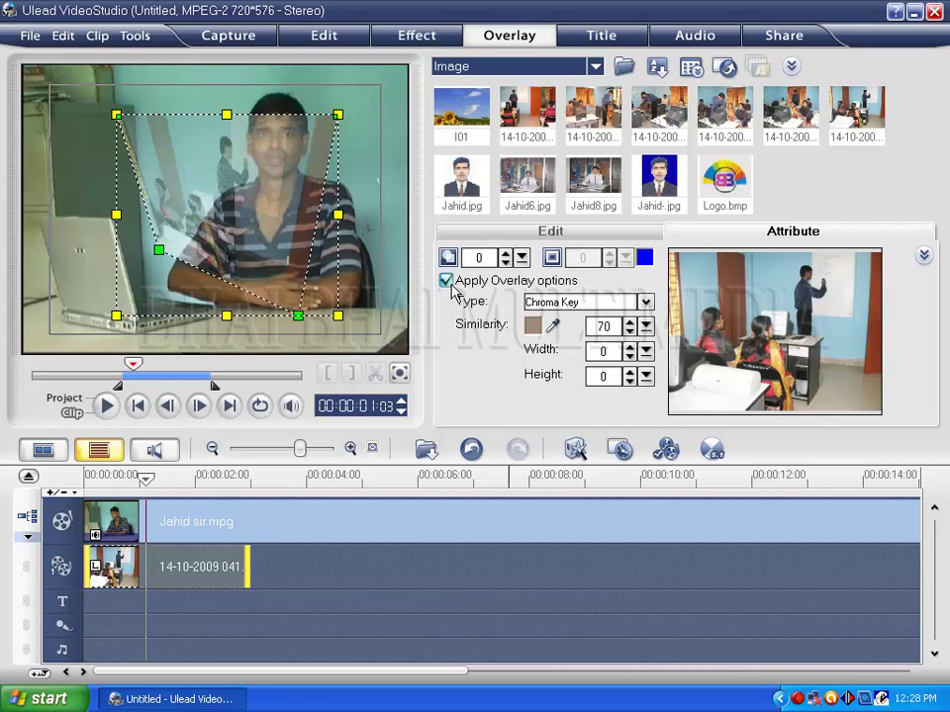
{"action": "left_click_drag", "start_coordinate": [646, 327], "coordinate": [568, 356]}
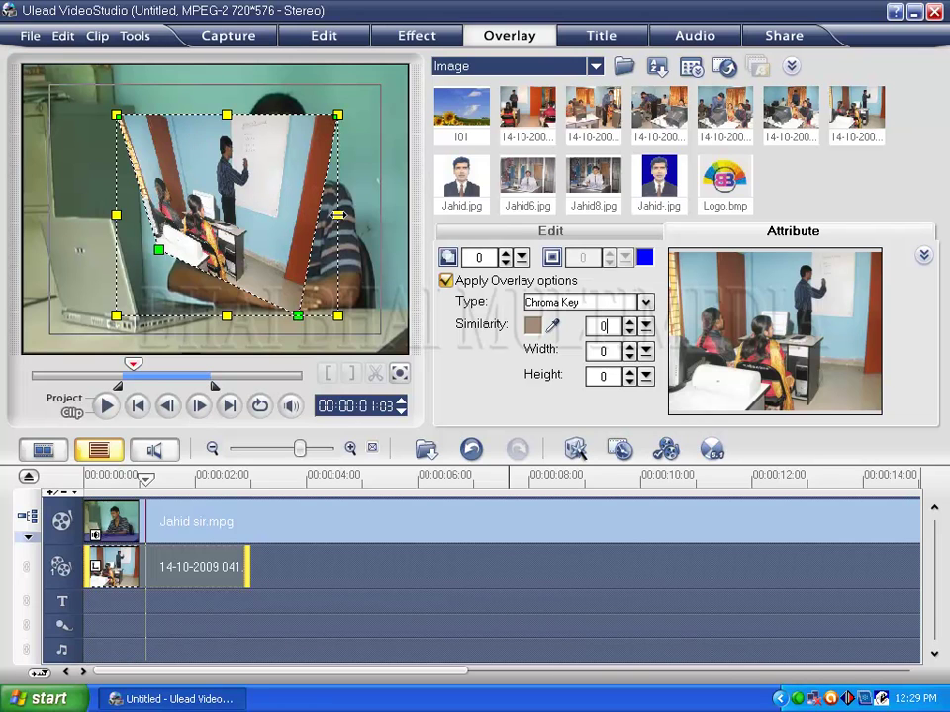
{"action": "left_click", "coordinate": [555, 329]}
{"action": "left_click", "coordinate": [196, 154]}
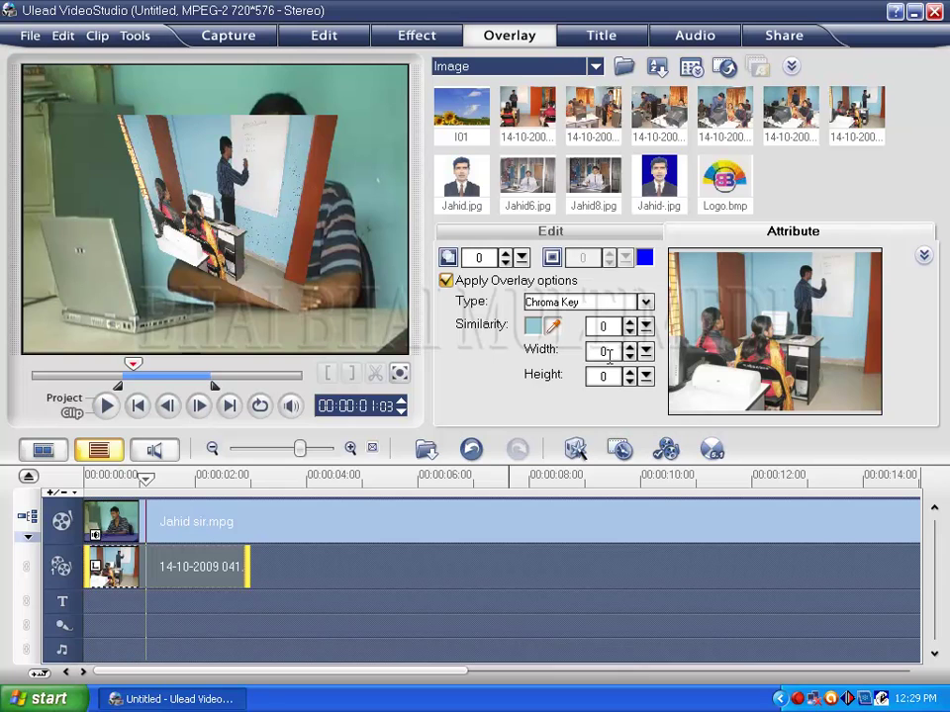
- Set the overlay image's chroma key similarity to 19, width to 22 and height to 17
{"action": "left_click", "coordinate": [630, 322]}
{"action": "type", "text": "3"}
{"action": "key", "text": "Up"}
{"action": "key", "text": "Up"}
{"action": "key", "text": "Up"}
{"action": "key", "text": "Up"}
{"action": "key", "text": "Up"}
{"action": "key", "text": "Up"}
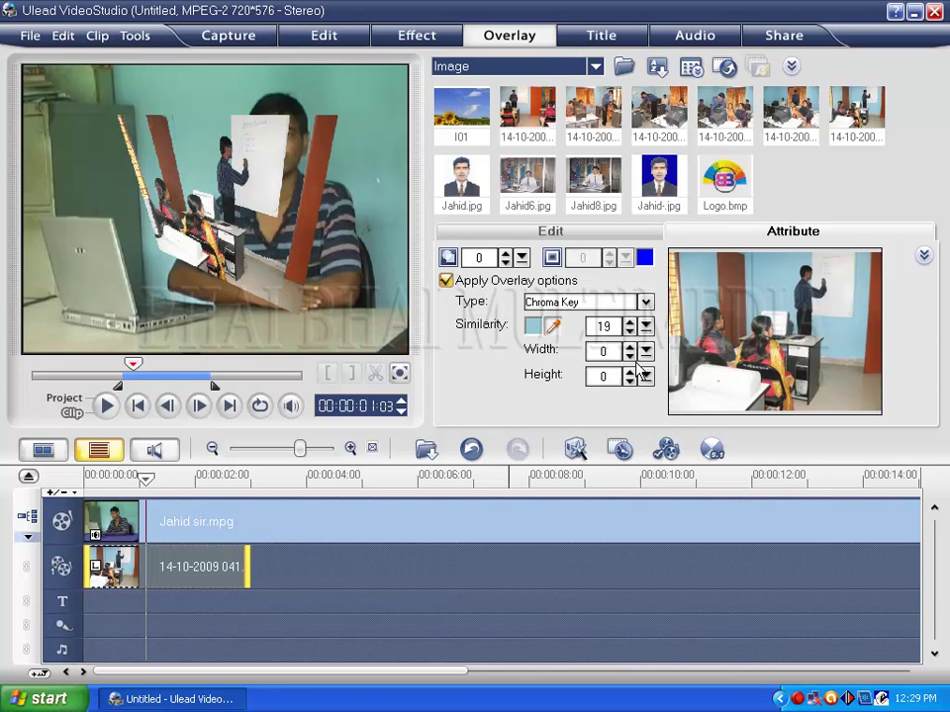
{"action": "left_click_drag", "start_coordinate": [645, 352], "coordinate": [661, 389]}
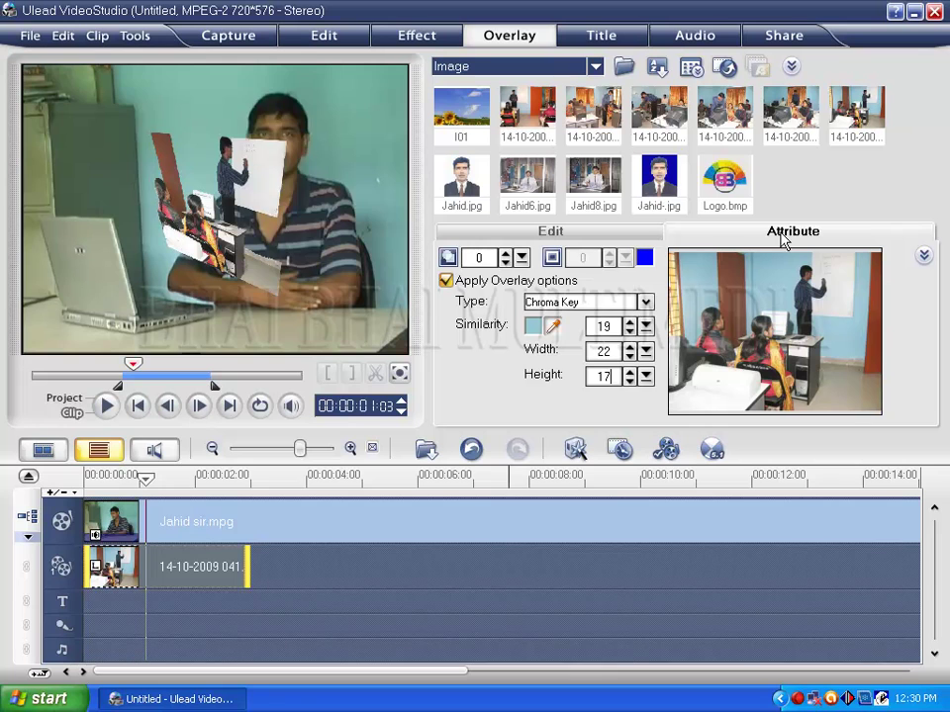
- Replace the classroom image on the overlay track with Logo.bmp, placed at the start of the timeline
{"action": "left_click", "coordinate": [167, 567]}
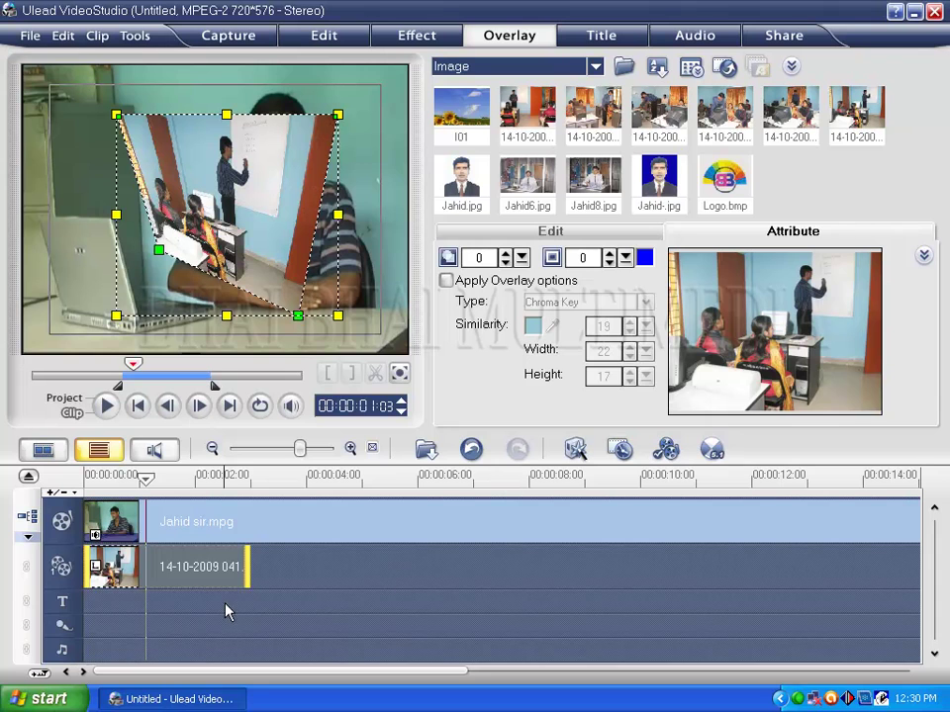
{"action": "key", "text": "Delete"}
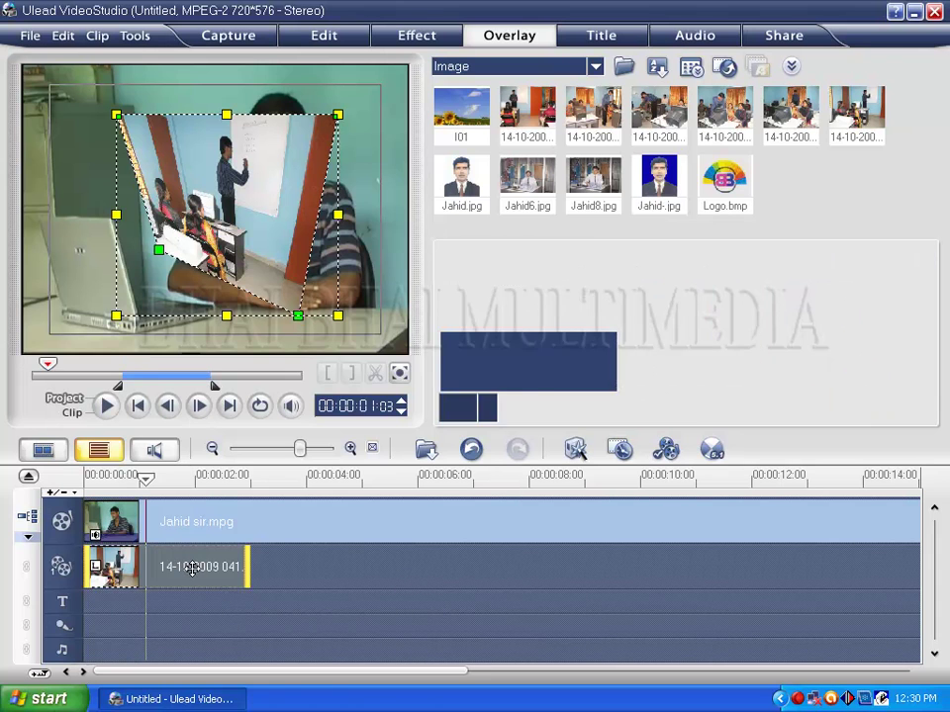
{"action": "left_click", "coordinate": [728, 201]}
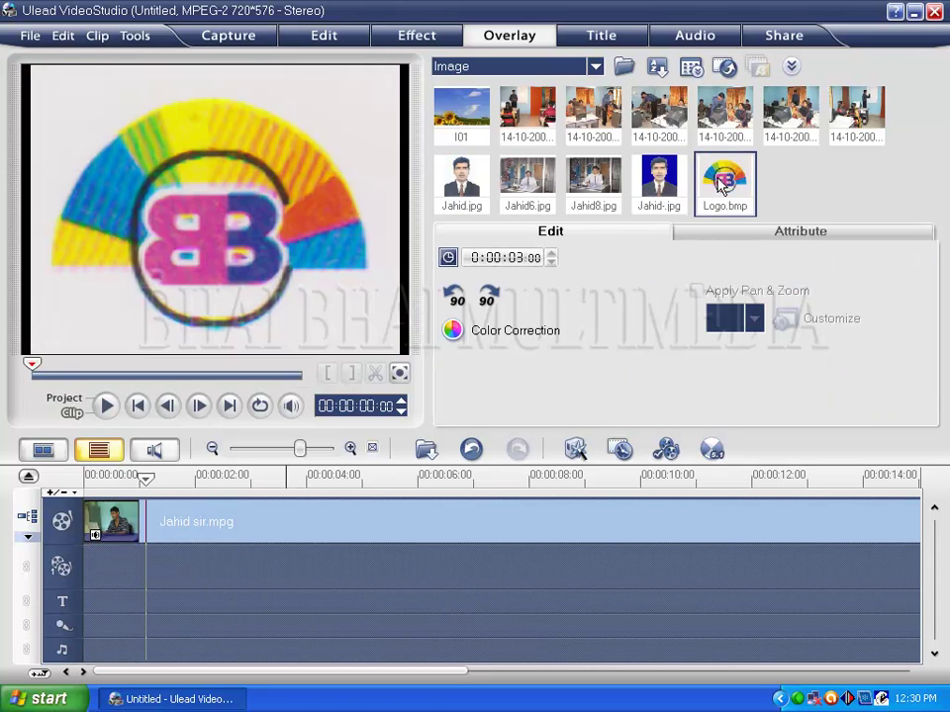
{"action": "left_click_drag", "start_coordinate": [728, 201], "coordinate": [102, 599]}
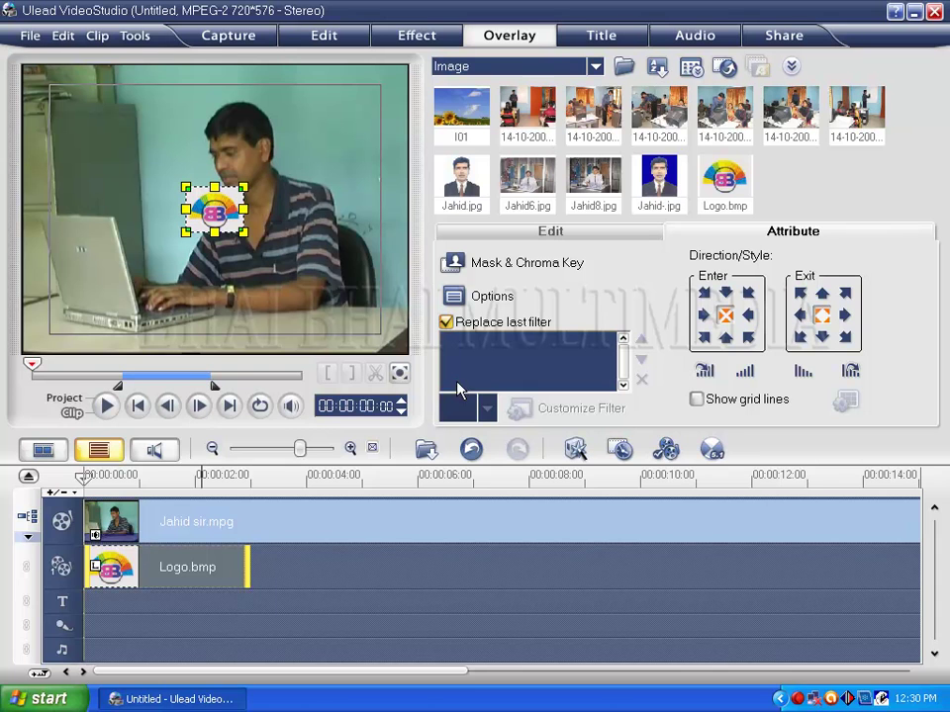
- Open the logo's Mask & Chroma Key options, apply the Chroma Key overlay option, and set its similarity to 0
{"action": "left_click", "coordinate": [463, 267]}
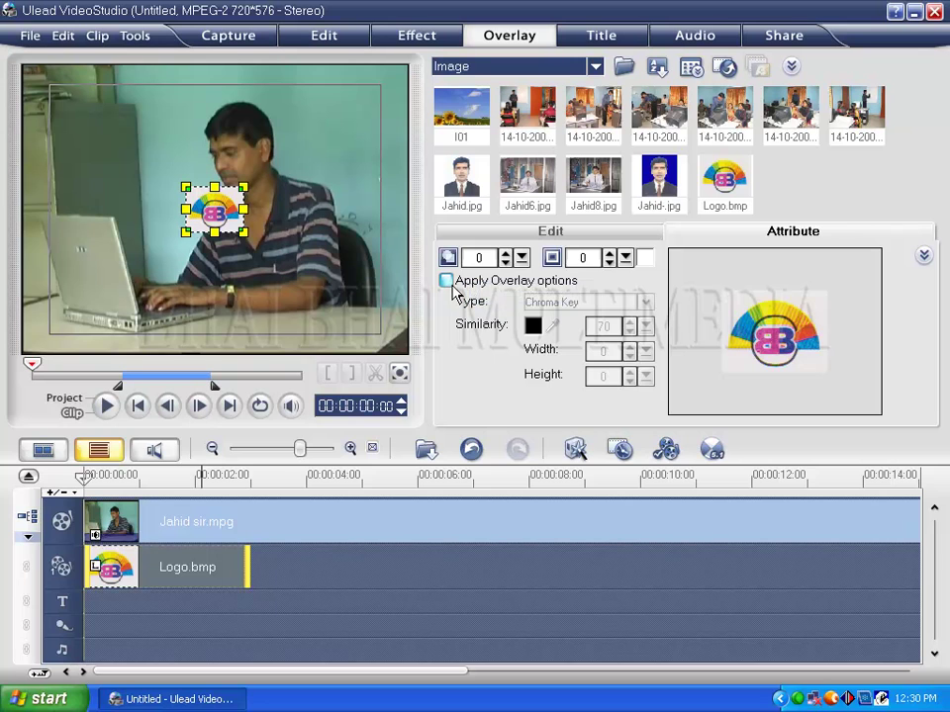
{"action": "left_click", "coordinate": [447, 281]}
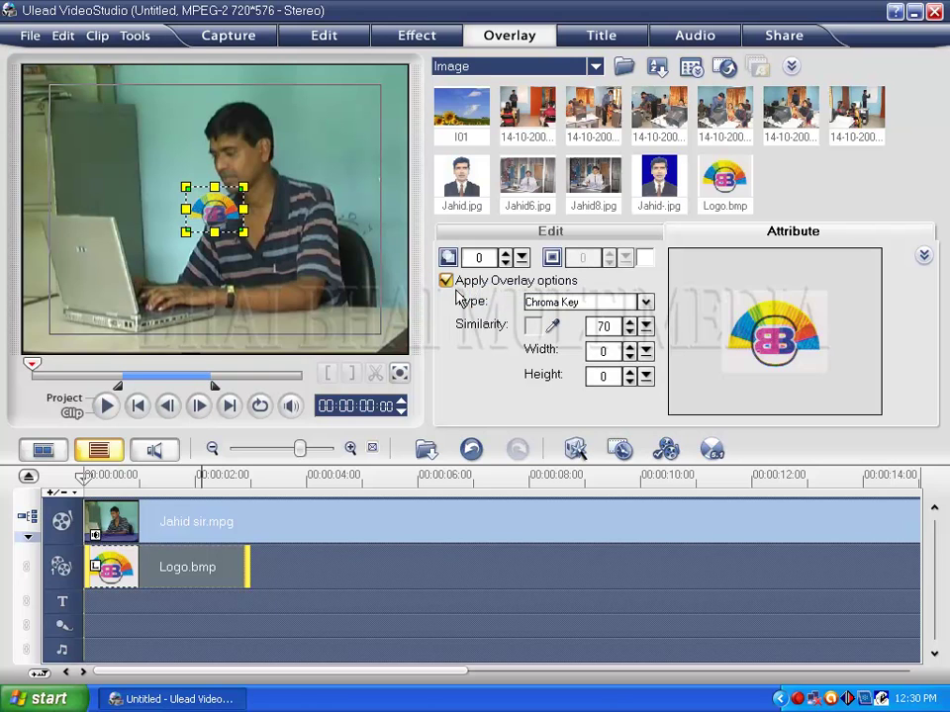
{"action": "left_click", "coordinate": [554, 328]}
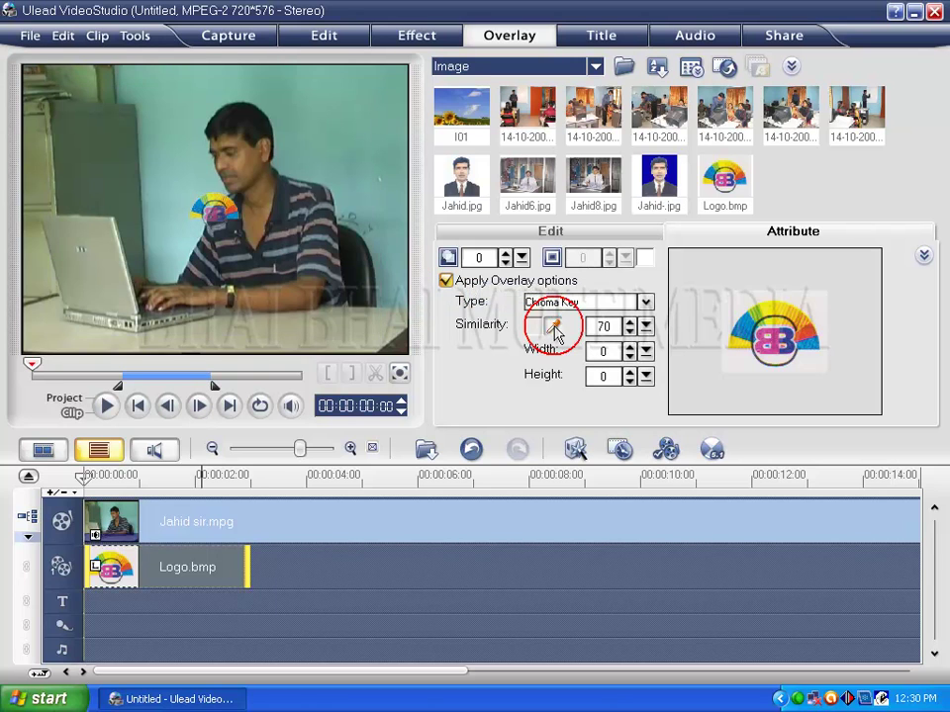
{"action": "double_click", "coordinate": [604, 327]}
{"action": "type", "text": "0"}
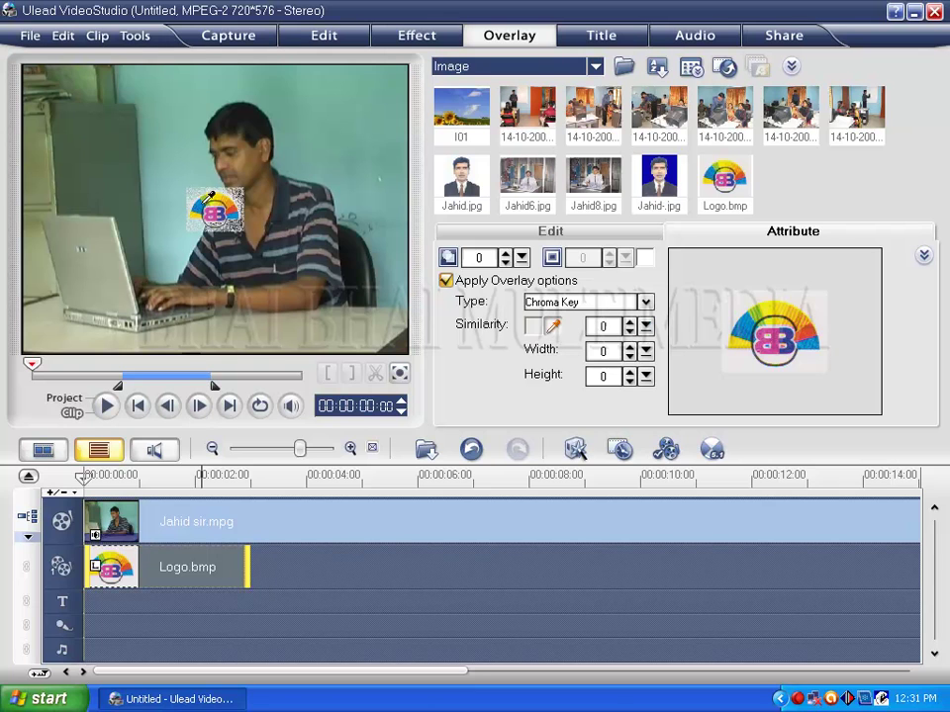
- Try keying the logo with a grey colour sampled from its edge and a similarity of 22
{"action": "left_click", "coordinate": [237, 203]}
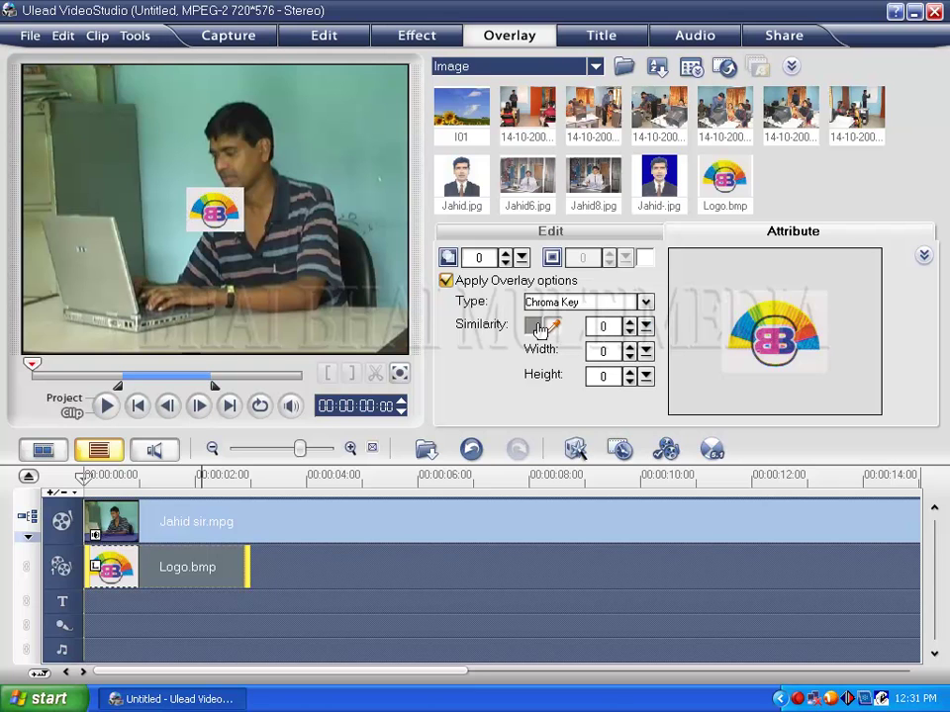
{"action": "left_click", "coordinate": [645, 327]}
{"action": "left_click_drag", "start_coordinate": [645, 336], "coordinate": [664, 339]}
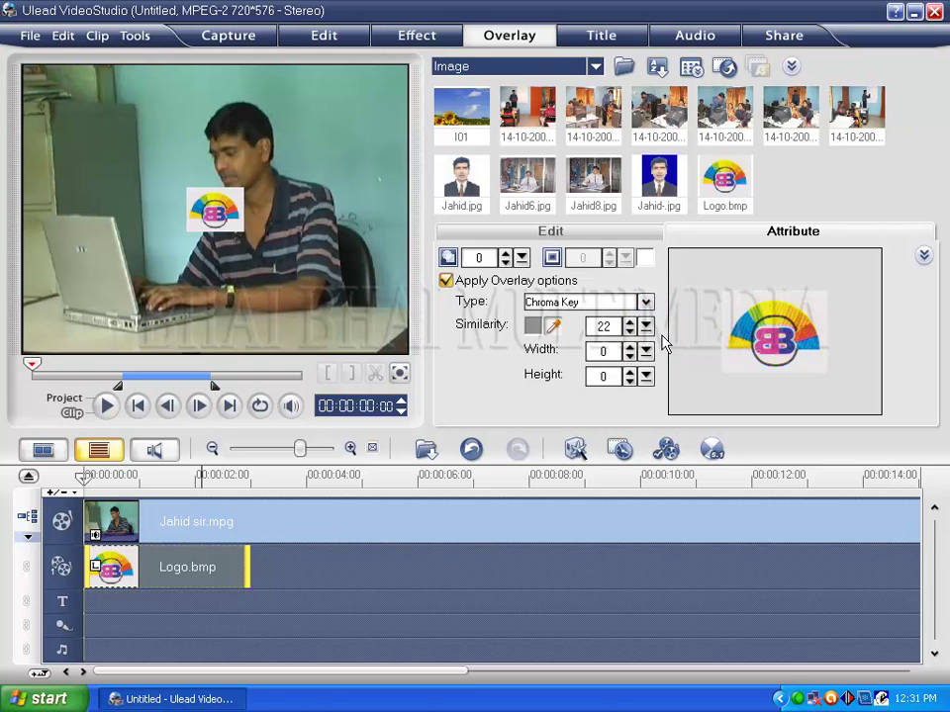
- Resample the logo's light background as the chroma key colour and set the similarity to 13
{"action": "left_click", "coordinate": [553, 329]}
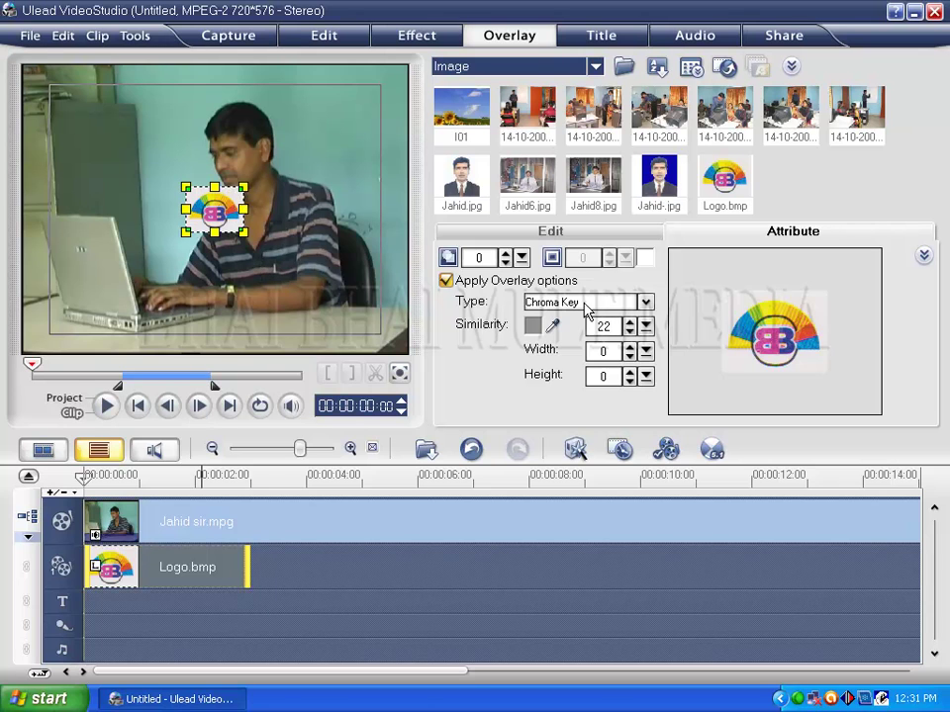
{"action": "left_click", "coordinate": [554, 325]}
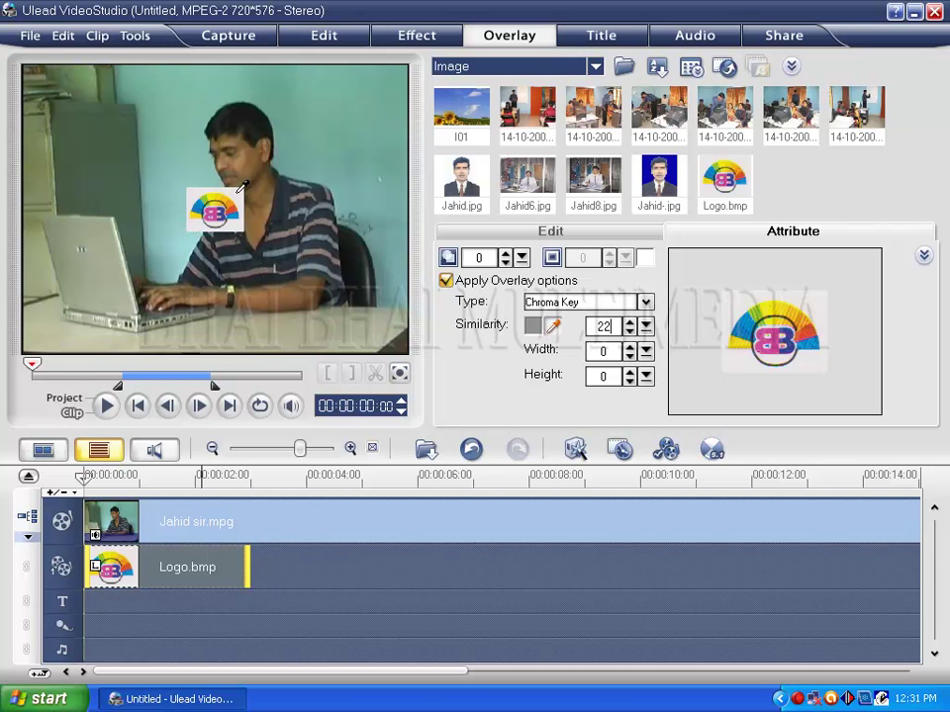
{"action": "left_click", "coordinate": [240, 190]}
{"action": "left_click_drag", "start_coordinate": [645, 327], "coordinate": [645, 355]}
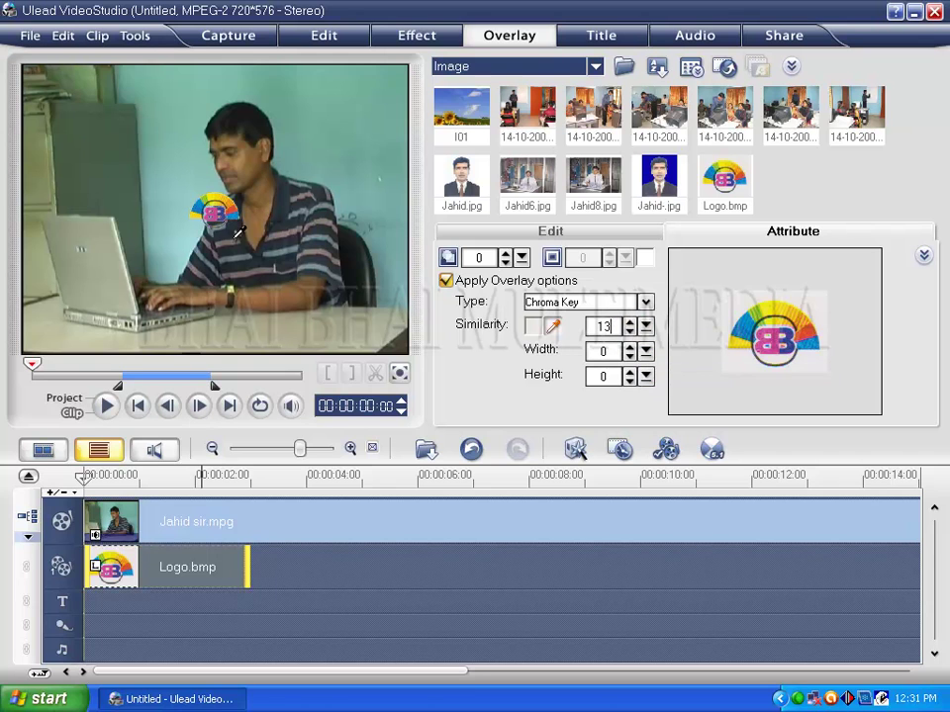
{"action": "left_click", "coordinate": [553, 328]}
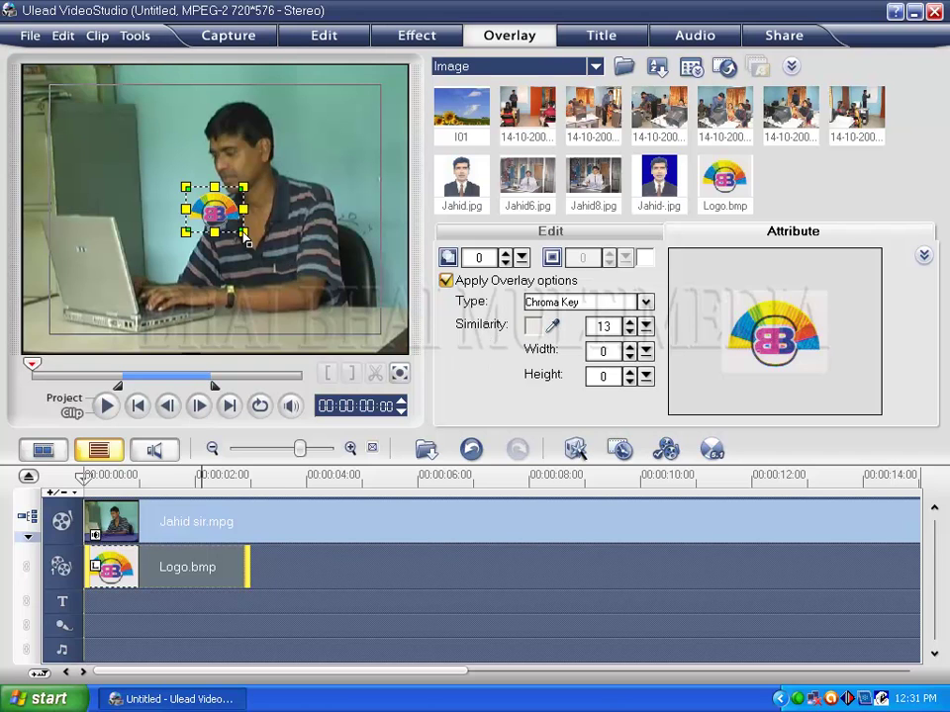
- In the enlarged preview, move the logo to the frame's upper-left corner and shrink it to about half size, then restore the normal preview
{"action": "left_click", "coordinate": [399, 374]}
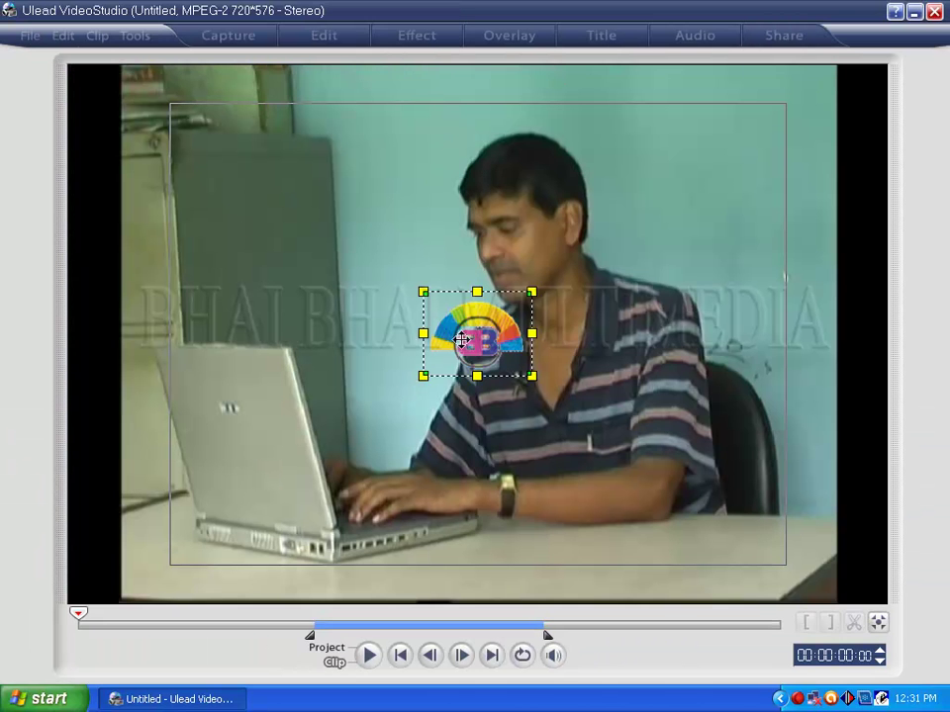
{"action": "left_click_drag", "start_coordinate": [478, 335], "coordinate": [197, 120]}
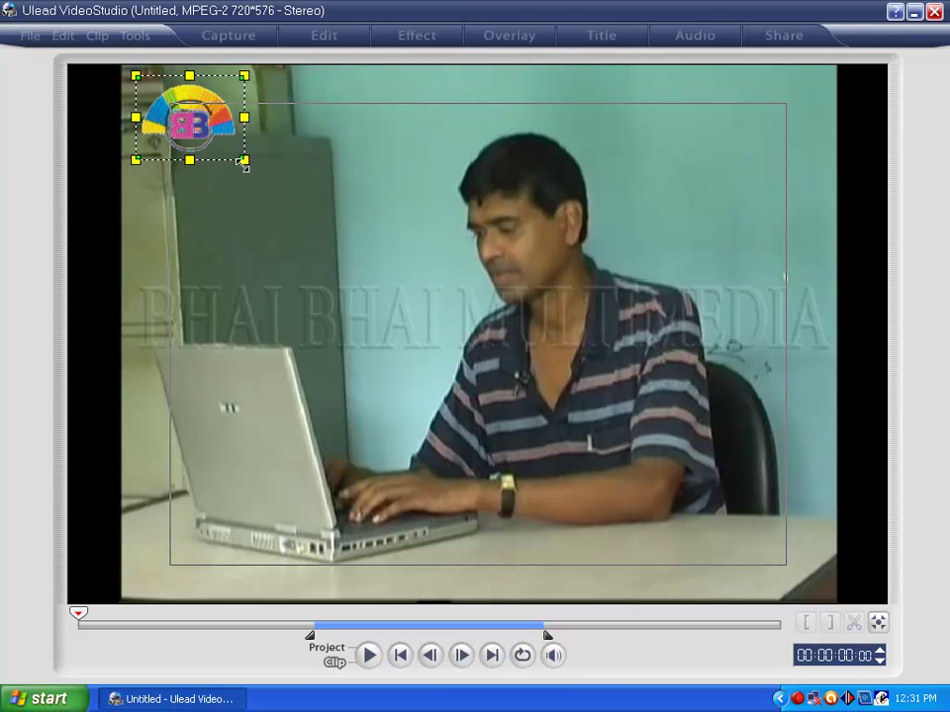
{"action": "left_click_drag", "start_coordinate": [244, 159], "coordinate": [184, 112]}
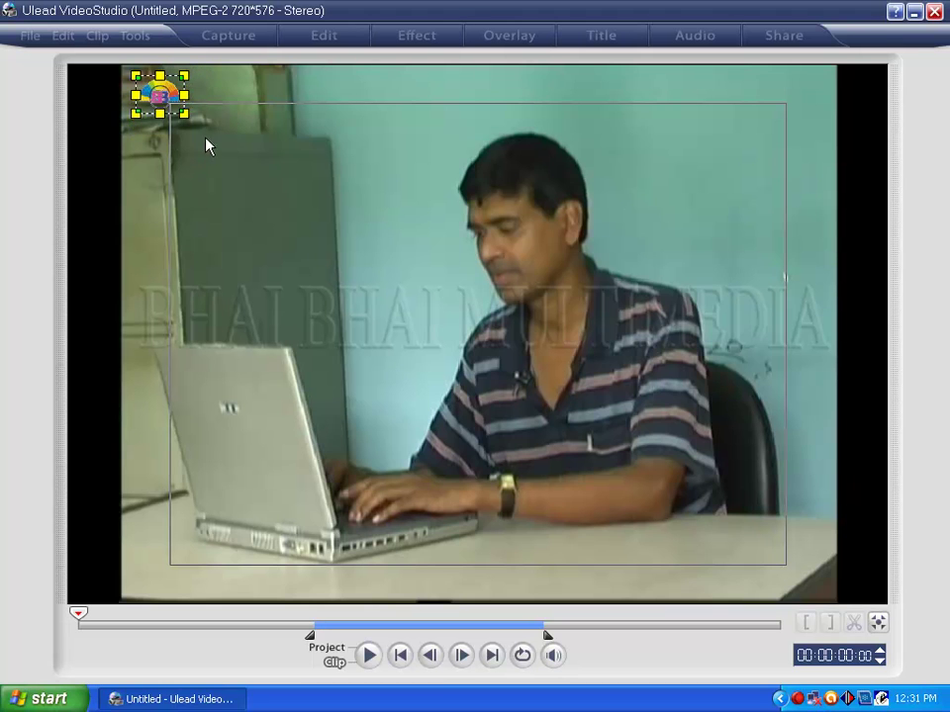
{"action": "left_click", "coordinate": [878, 624]}
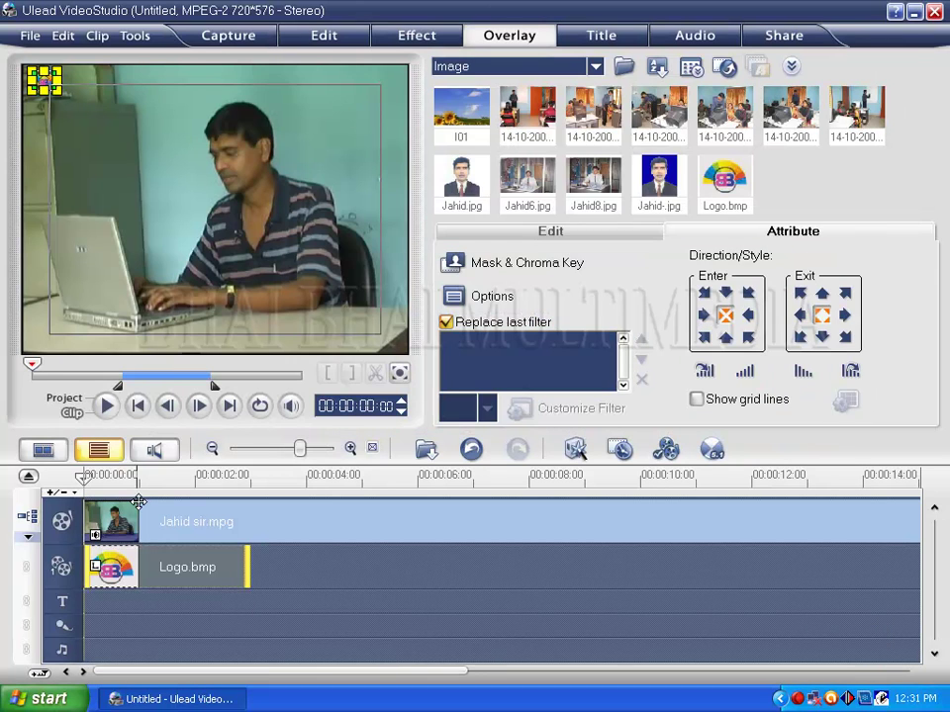
- Preview the placed logo and extend Logo.bmp on the overlay track to the end of the video clip
{"action": "left_click", "coordinate": [97, 535]}
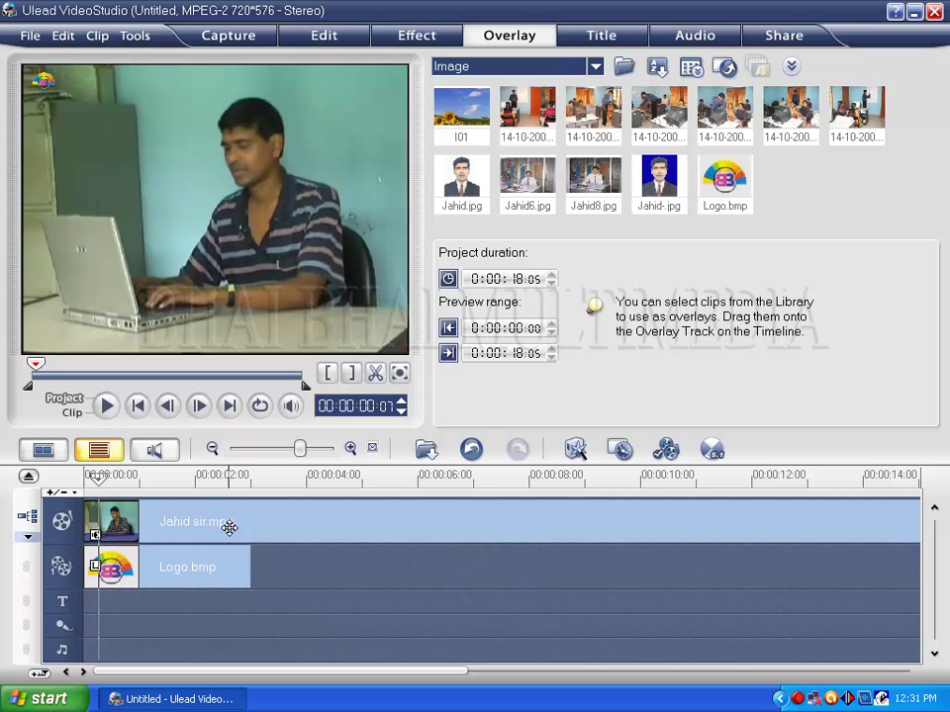
{"action": "left_click_drag", "start_coordinate": [250, 567], "coordinate": [685, 565]}
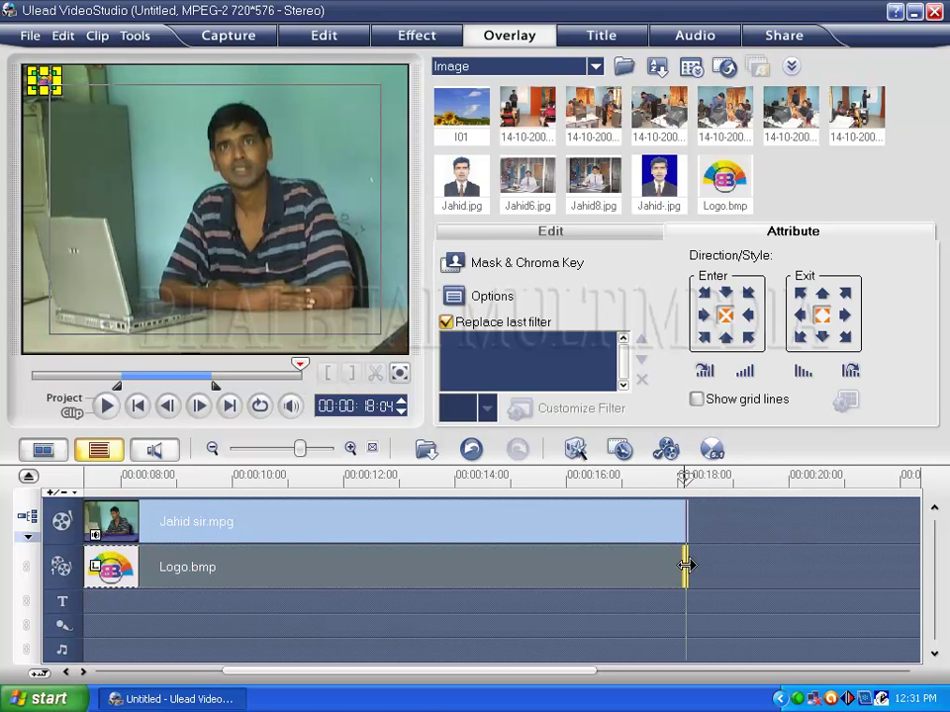
{"action": "left_click_drag", "start_coordinate": [477, 670], "coordinate": [451, 672]}
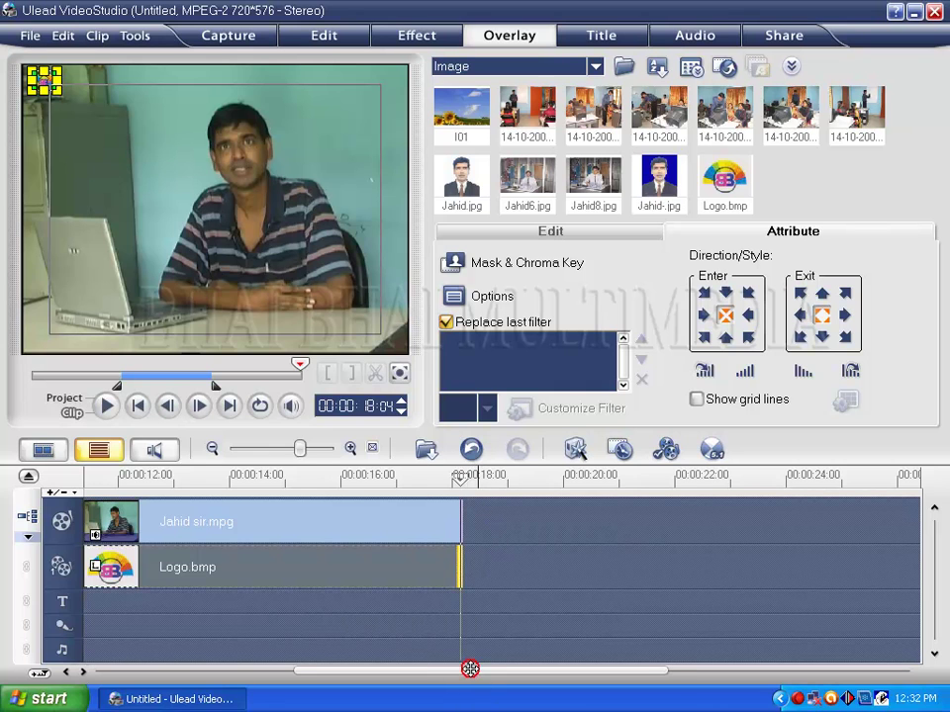
{"action": "left_click_drag", "start_coordinate": [471, 671], "coordinate": [221, 672]}
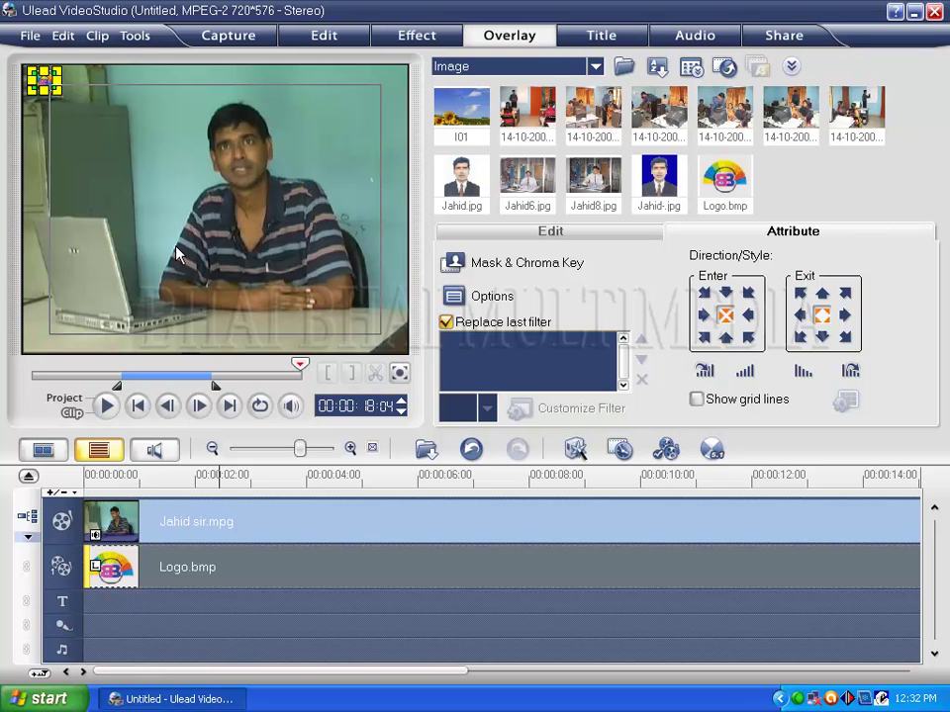